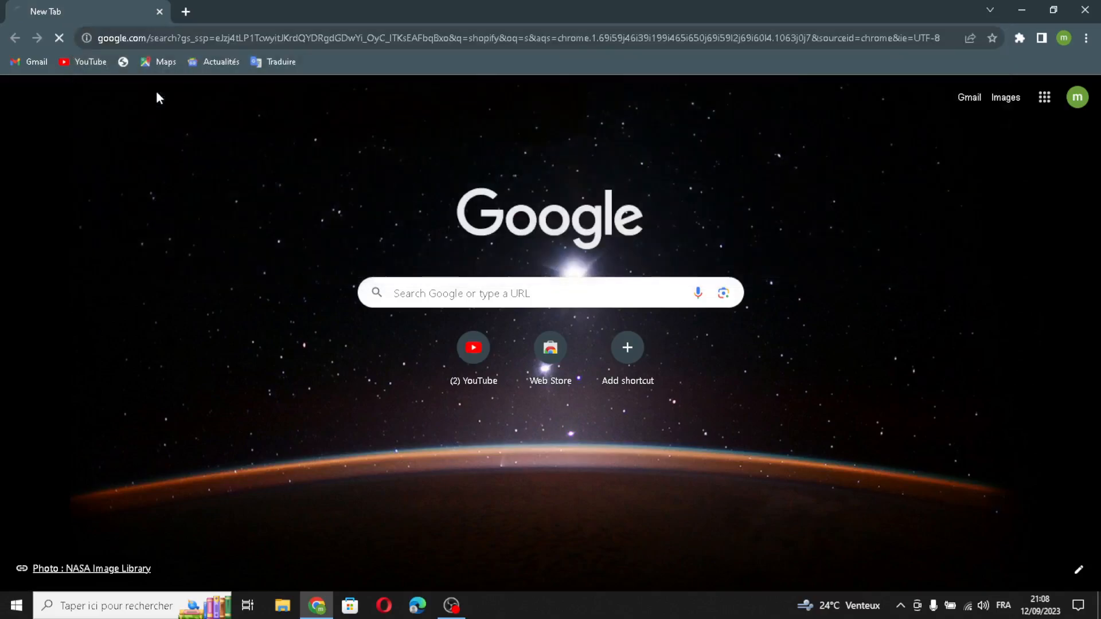
# Open Shopify's free-trial page, enter the account e-mail address and start the free trial.
pyautogui.click(210, 273)
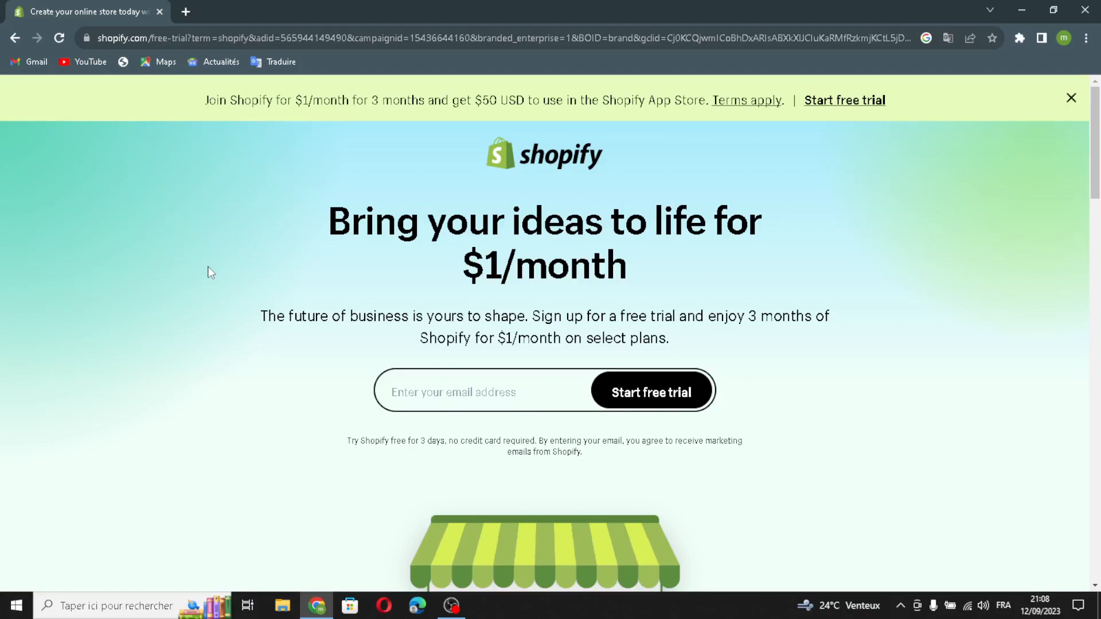
pyautogui.click(423, 392)
pyautogui.click(470, 431)
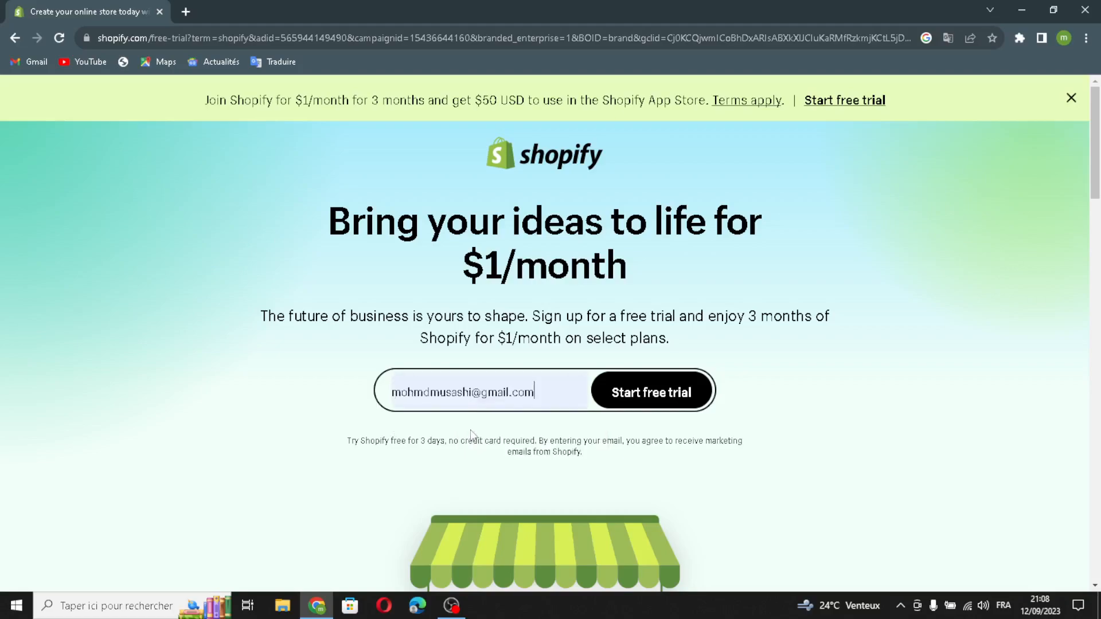
pyautogui.click(646, 386)
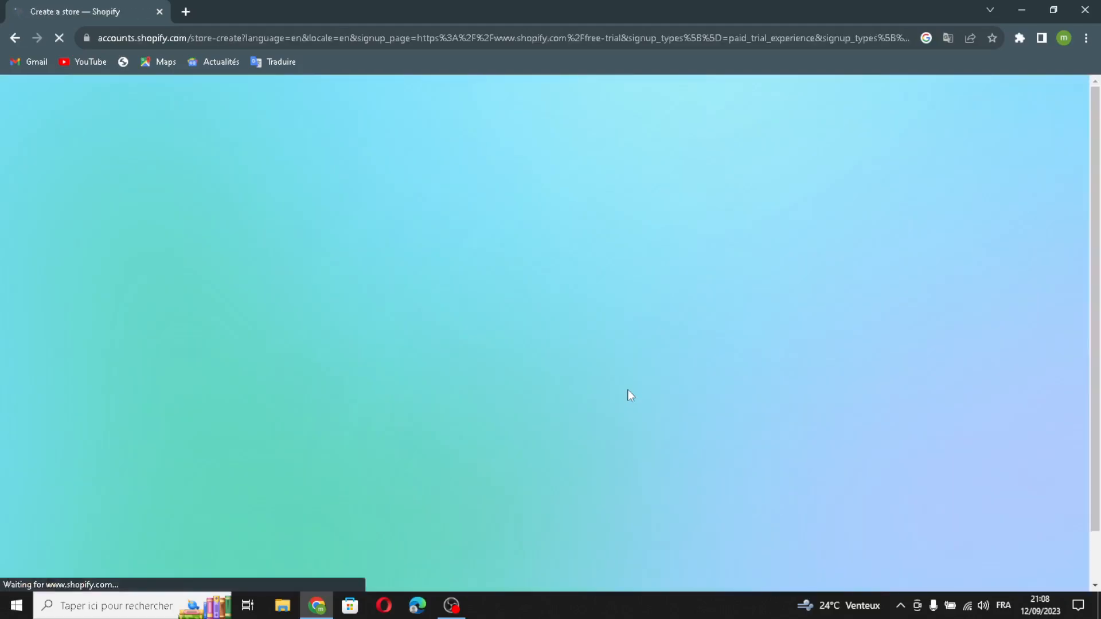
# Skip all setup questions, accept Morocco as the business location and continue with the existing Shopify account.
pyautogui.scroll(-1, 597, 436)
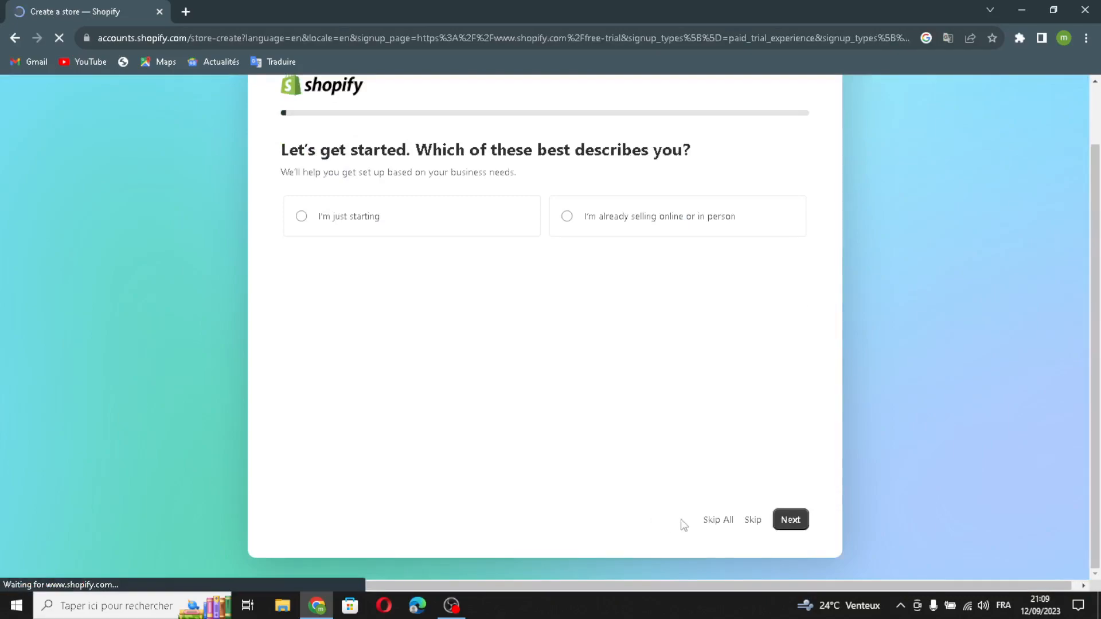
pyautogui.click(697, 520)
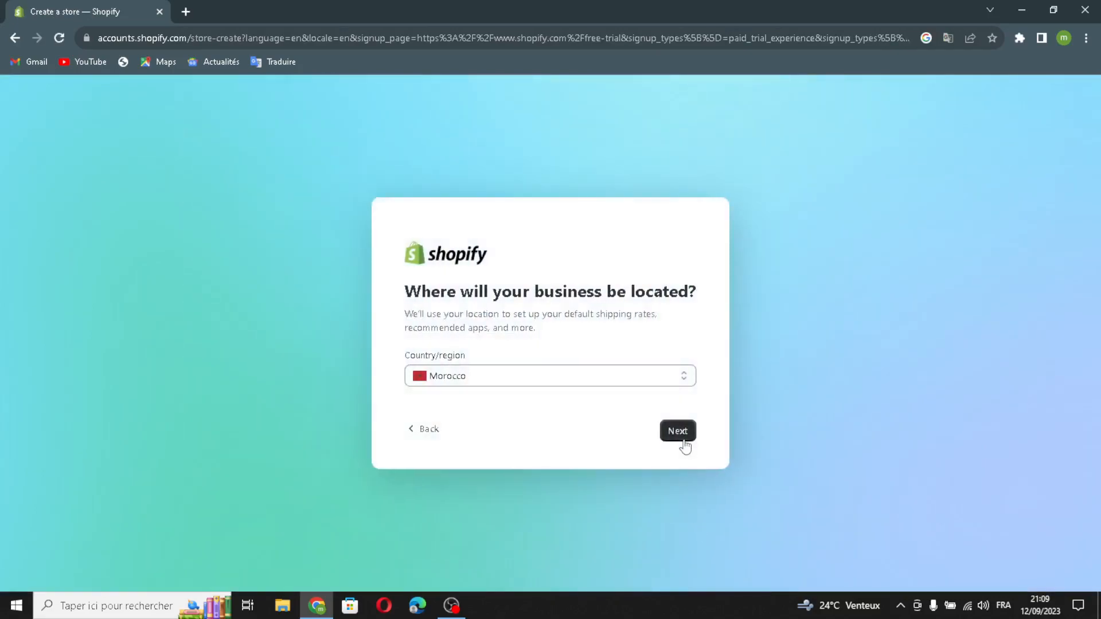
pyautogui.click(683, 440)
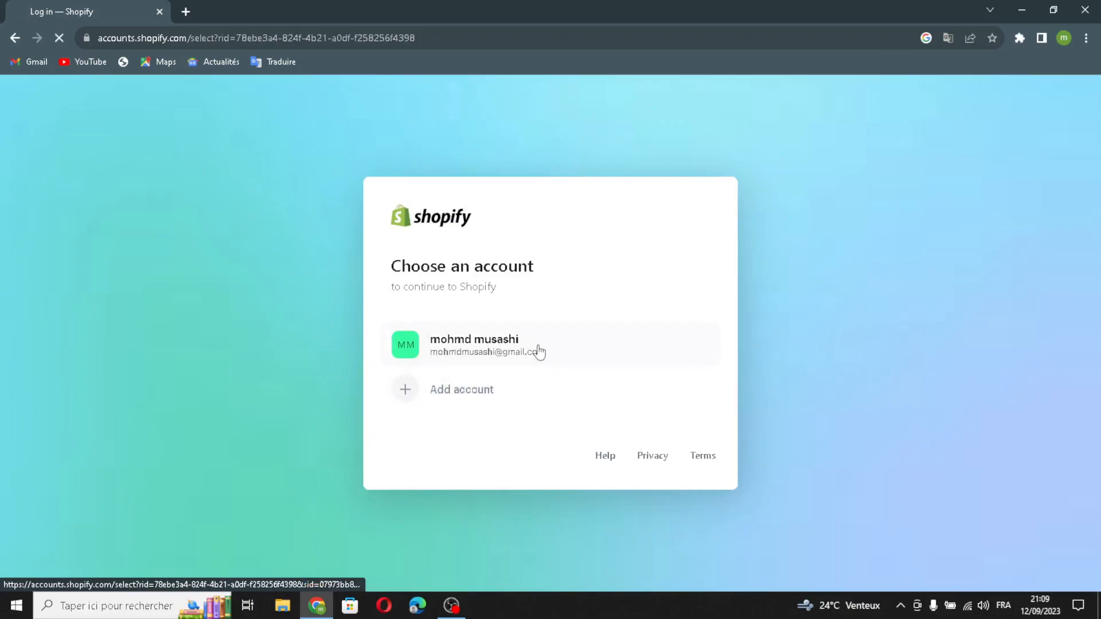
pyautogui.click(538, 350)
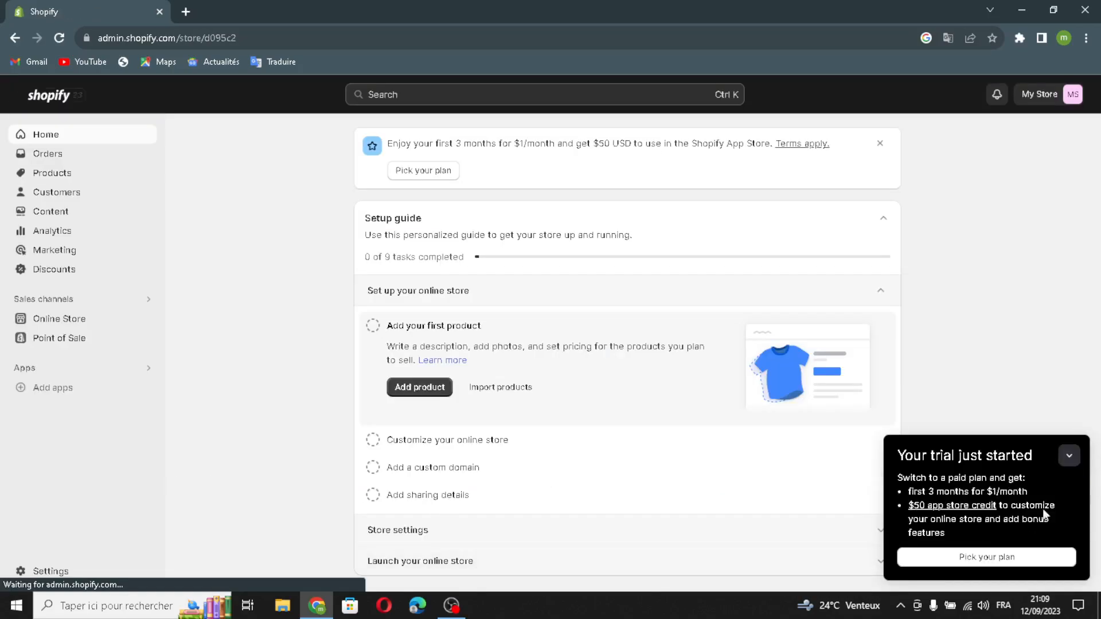
# Collapse the trial notice, open the online store's themes and look through the theme library and popular free themes.
pyautogui.click(1072, 458)
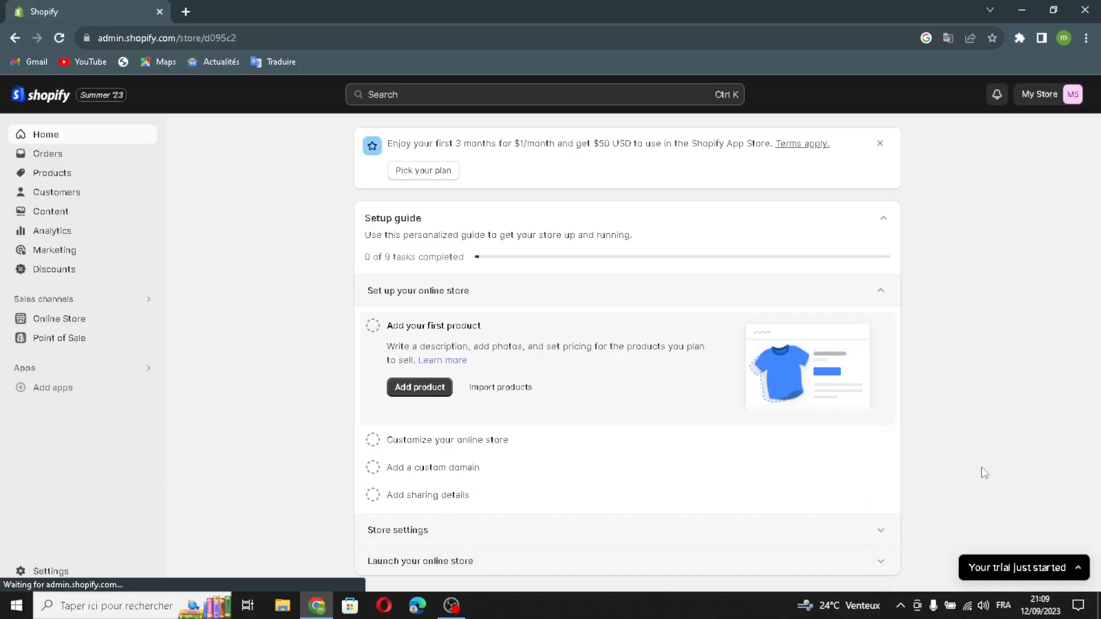
pyautogui.click(87, 321)
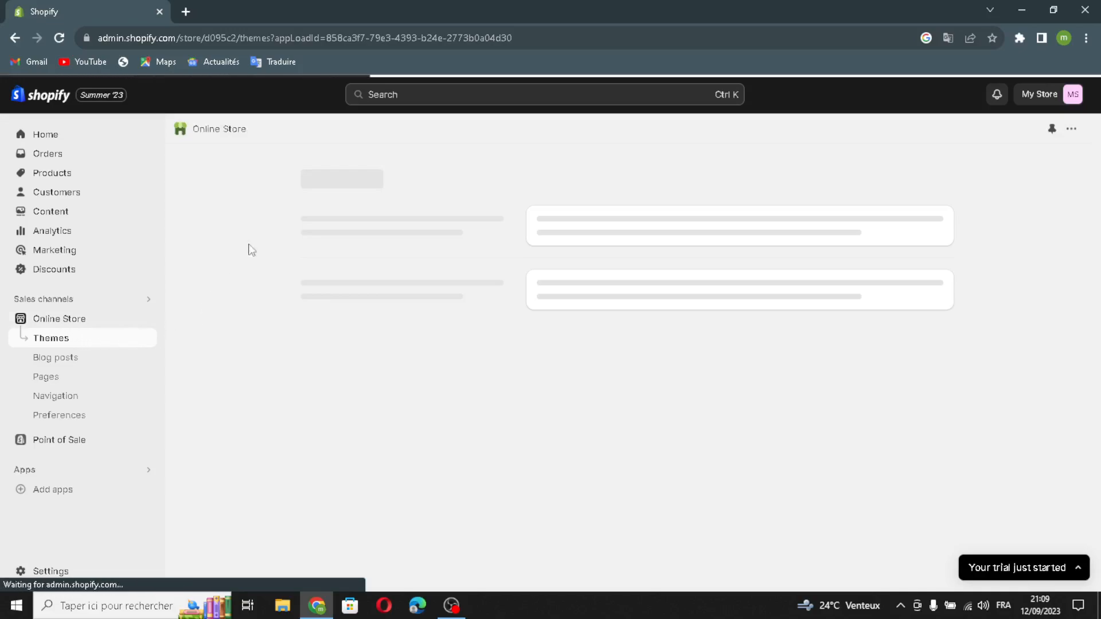
pyautogui.scroll(-3, 388, 352)
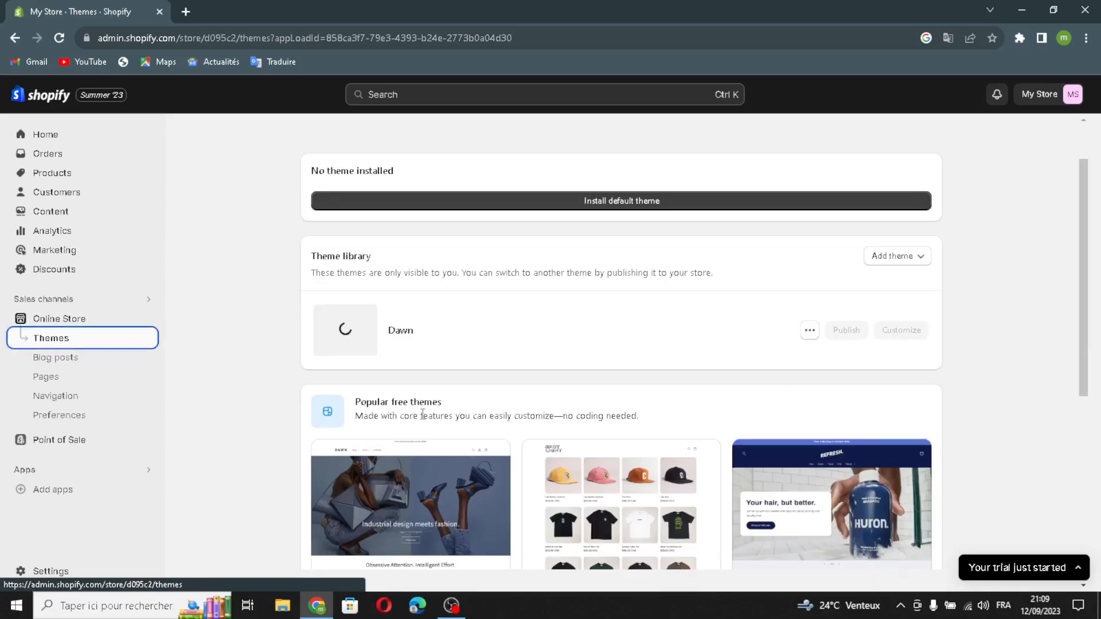
pyautogui.scroll(-1, 452, 442)
pyautogui.scroll(-2, 452, 442)
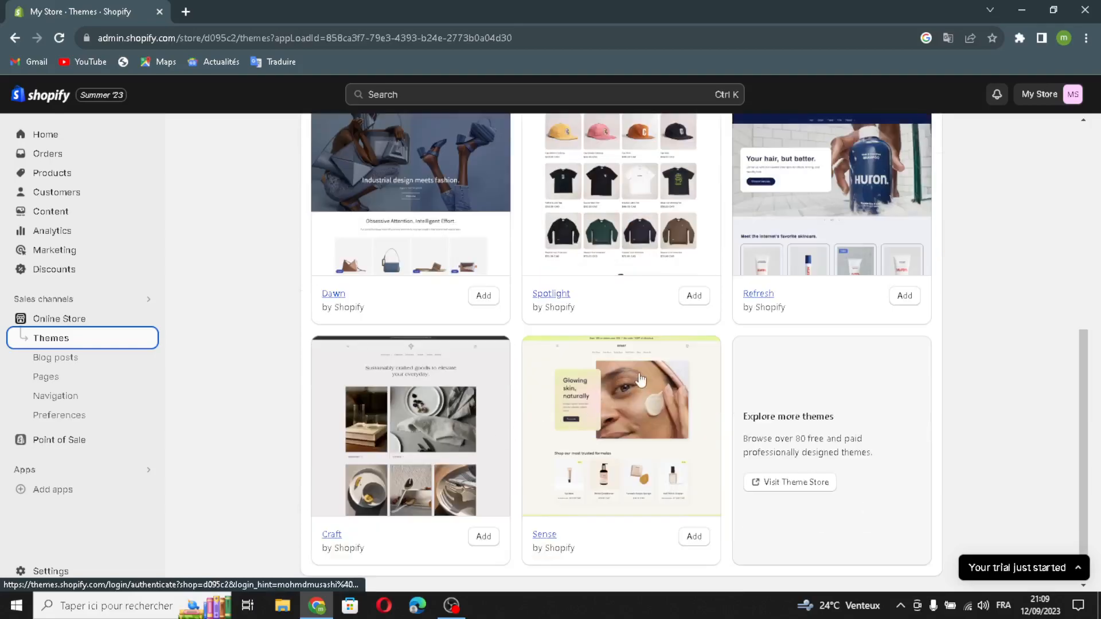
pyautogui.scroll(2, 487, 267)
pyautogui.scroll(1, 802, 269)
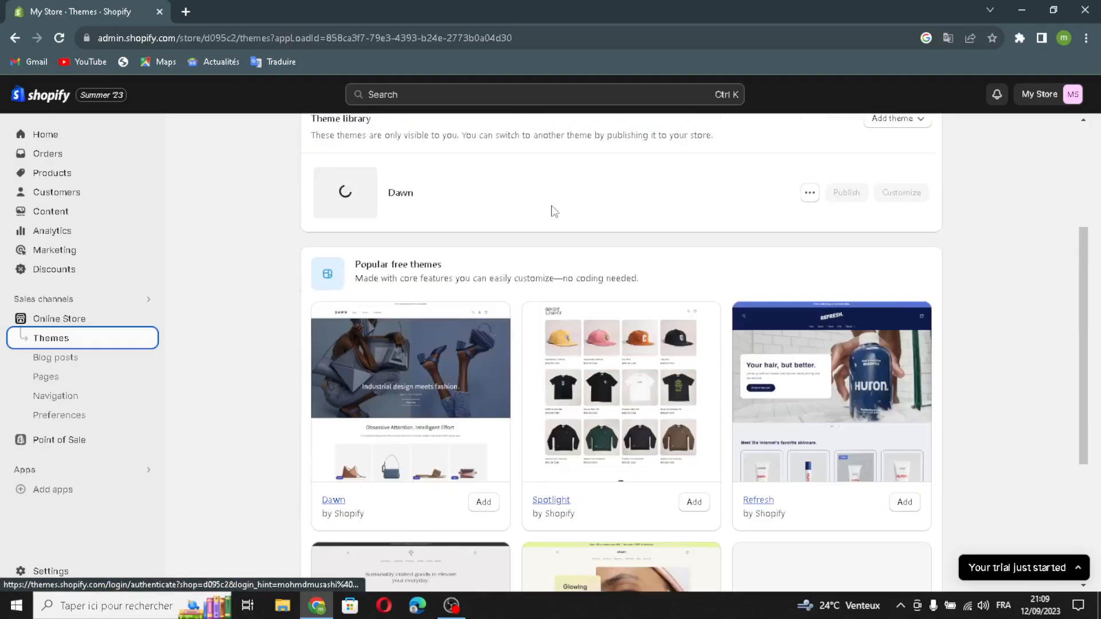
pyautogui.scroll(2, 832, 278)
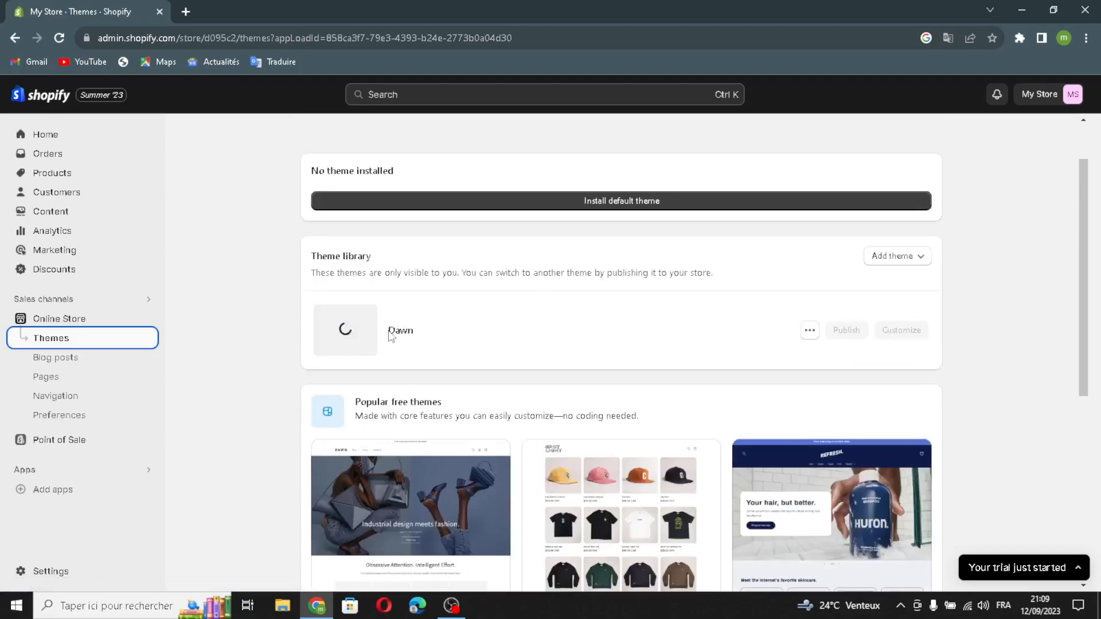
pyautogui.scroll(1, 799, 255)
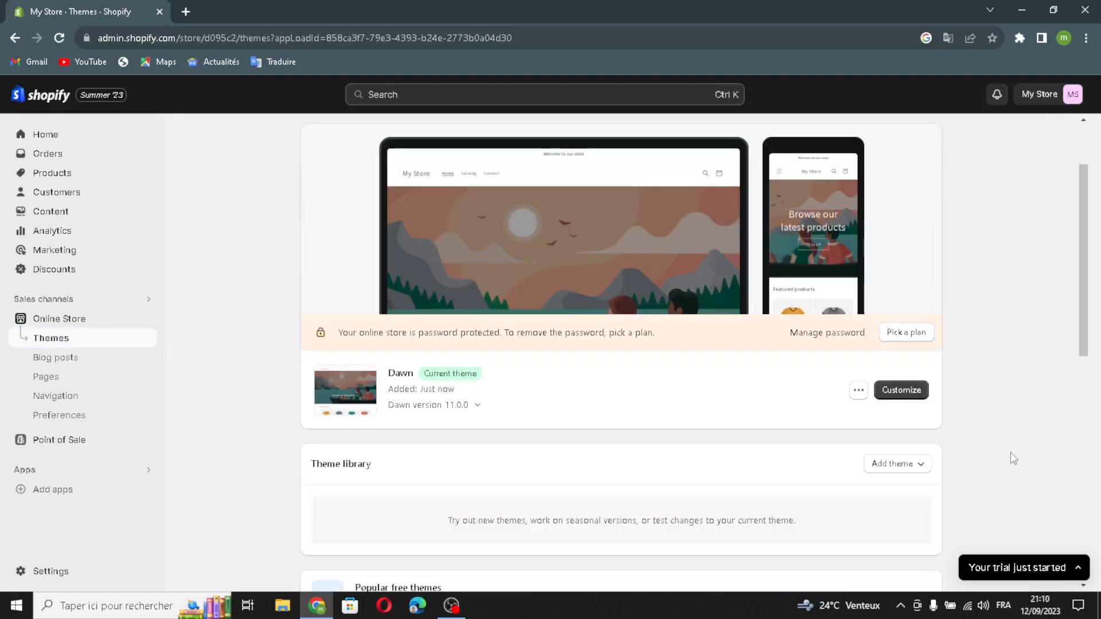
# Open the Dawn theme for customization and preview the home page in mobile, fullscreen and desktop views.
pyautogui.click(900, 395)
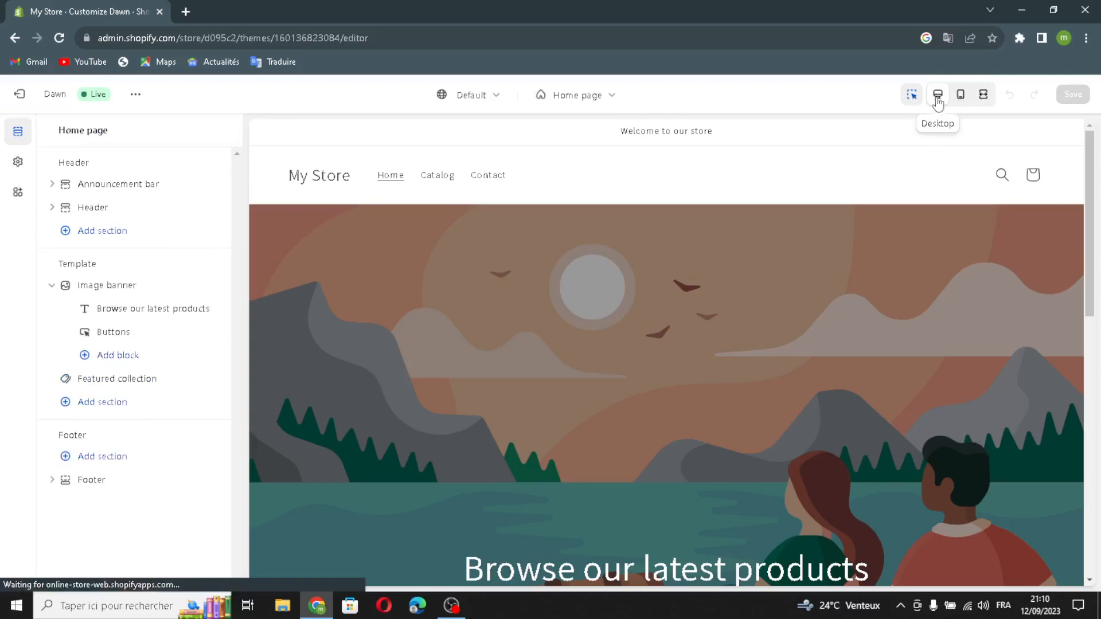
pyautogui.click(960, 96)
pyautogui.scroll(-5, 588, 367)
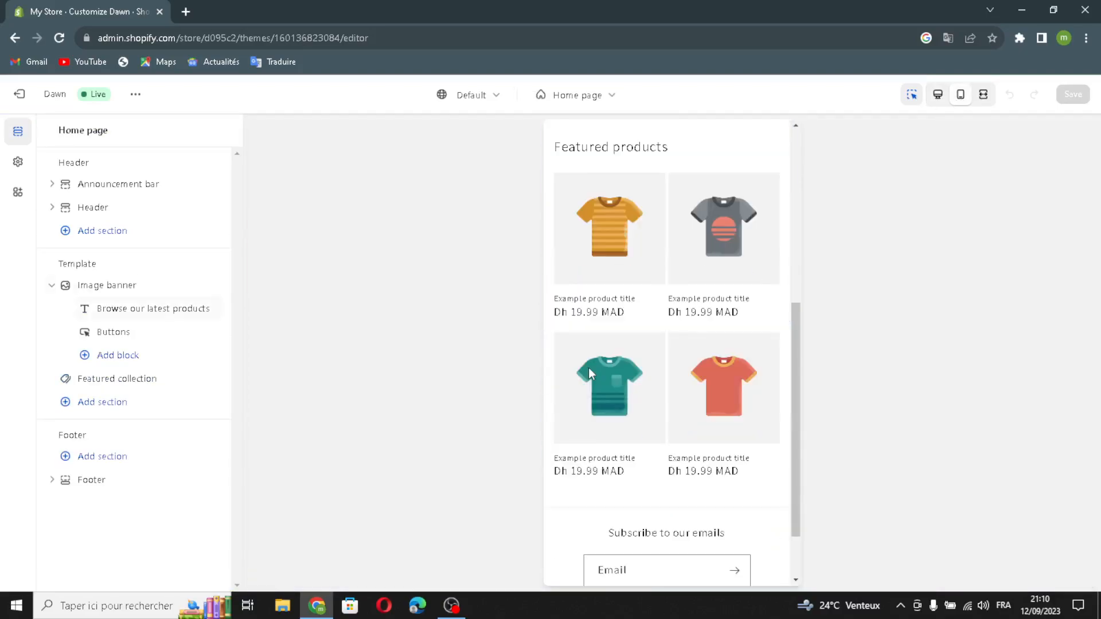
pyautogui.click(984, 97)
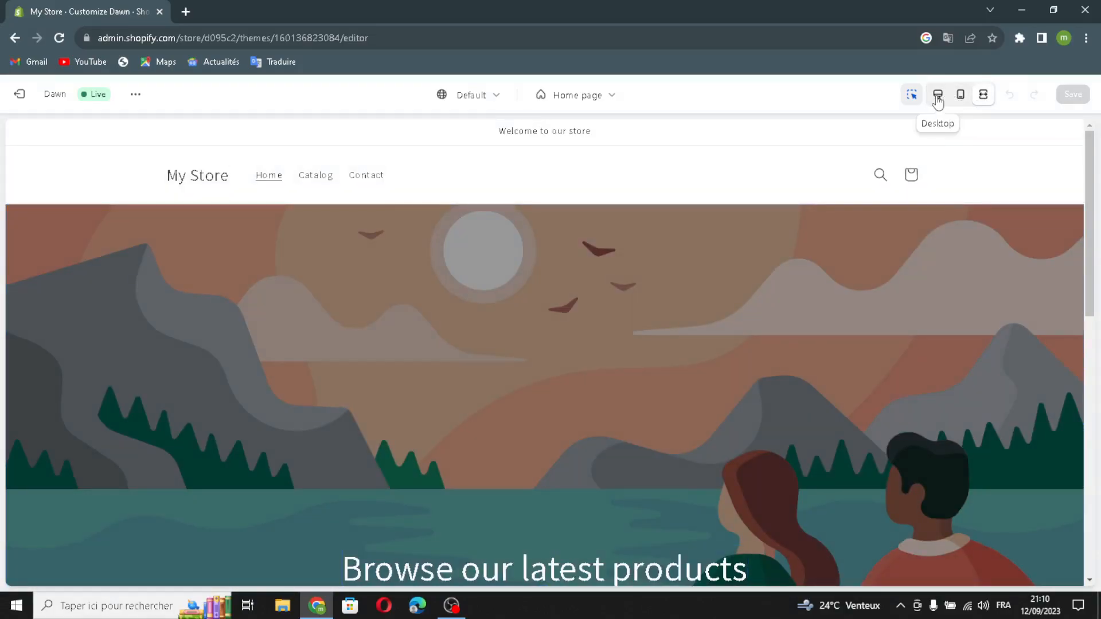
pyautogui.click(938, 95)
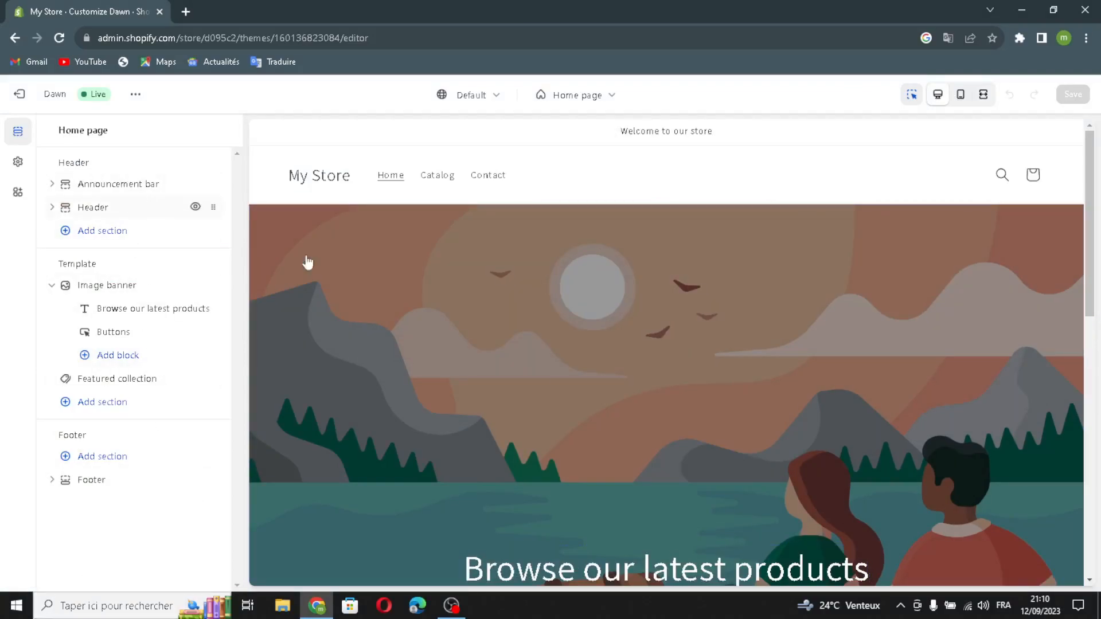
pyautogui.scroll(-2, 662, 477)
pyautogui.scroll(2, 659, 481)
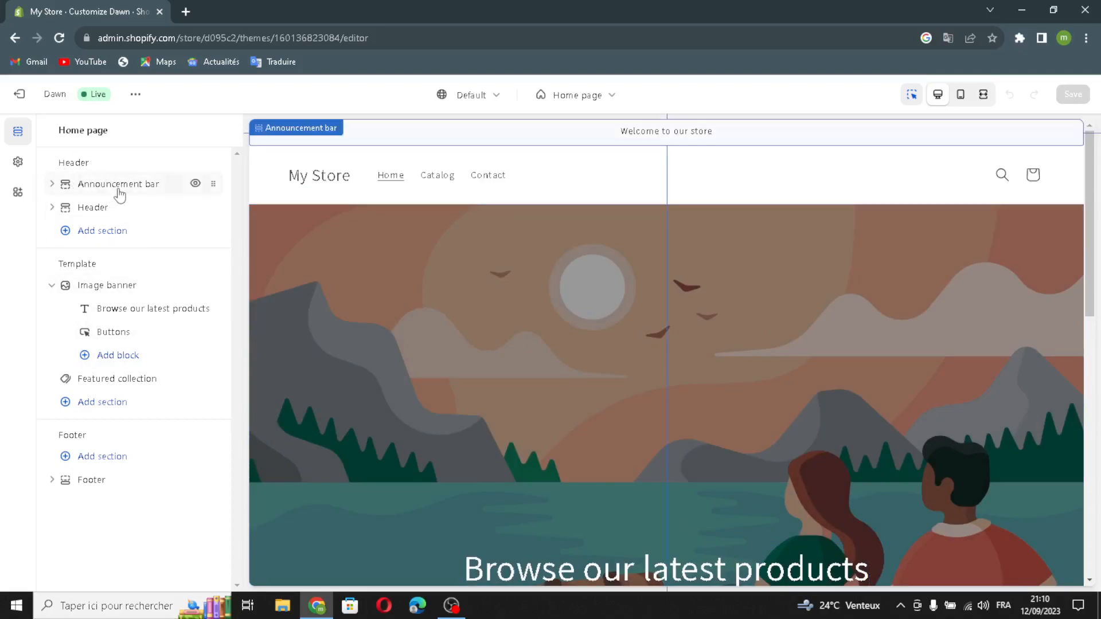
# Set the announcement bar's color scheme to Scheme 3 and enable showing social media icons on desktop.
pyautogui.click(86, 185)
pyautogui.click(86, 244)
pyautogui.click(88, 247)
pyautogui.click(89, 246)
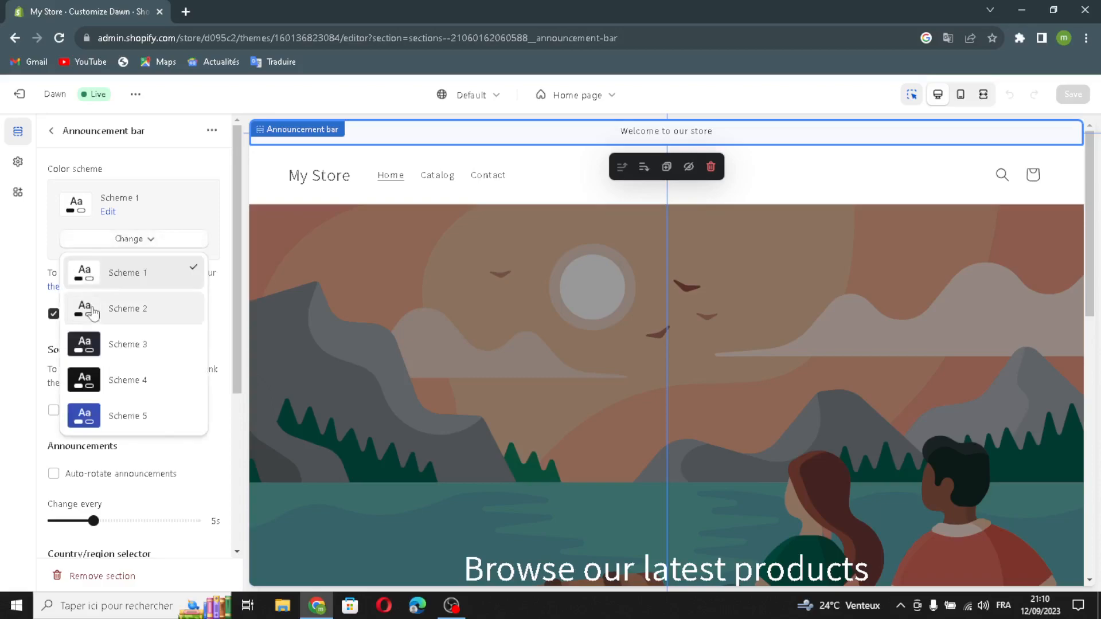
pyautogui.click(83, 343)
pyautogui.click(53, 410)
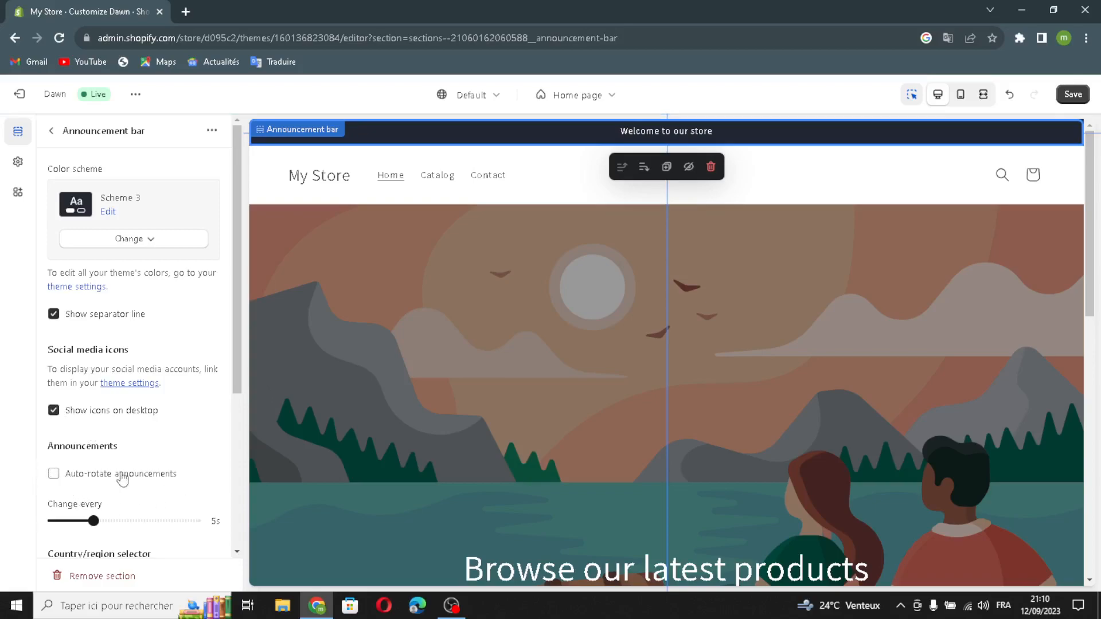
# Enable the language selector and the country/region selector for the announcement bar, and return to the home page sections.
pyautogui.scroll(-2, 118, 504)
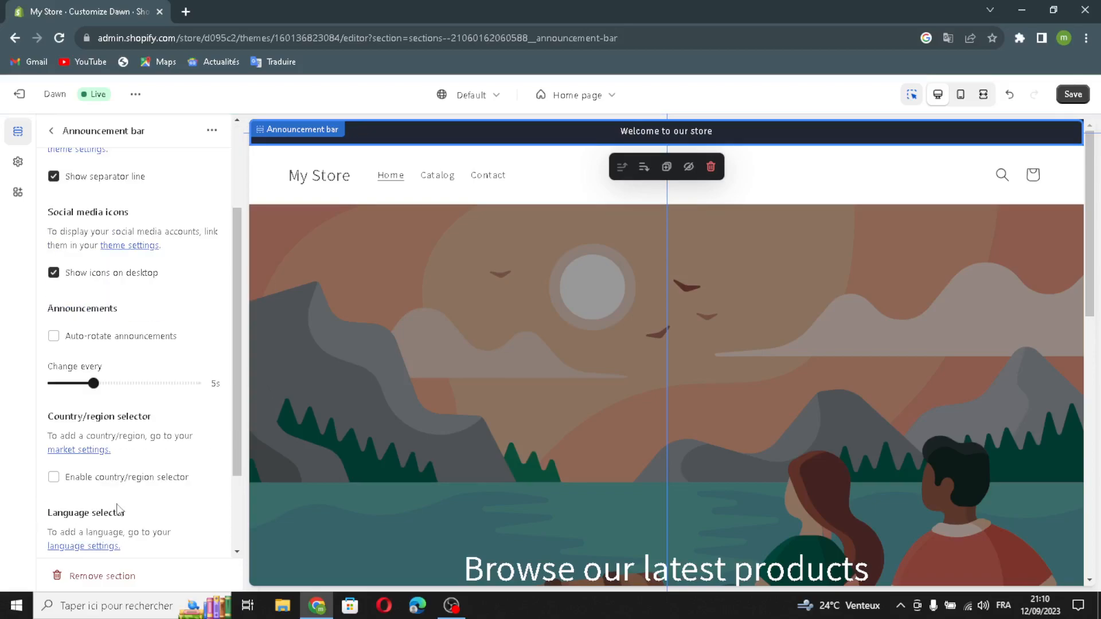
pyautogui.scroll(-1, 57, 497)
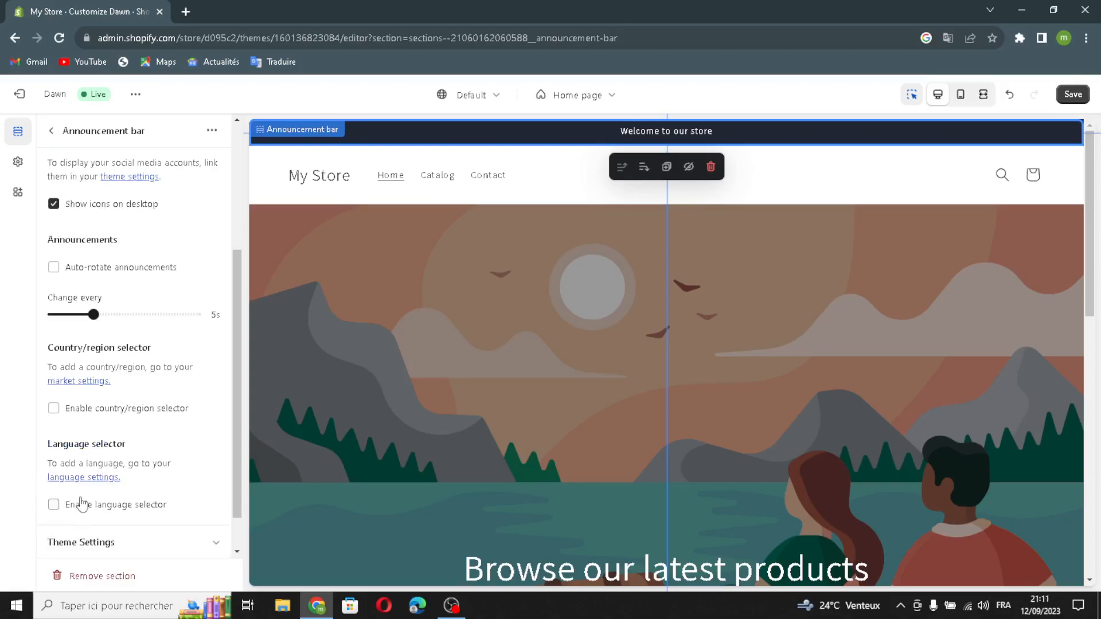
pyautogui.click(54, 505)
pyautogui.click(53, 408)
pyautogui.scroll(-1, 97, 505)
pyautogui.scroll(4, 84, 160)
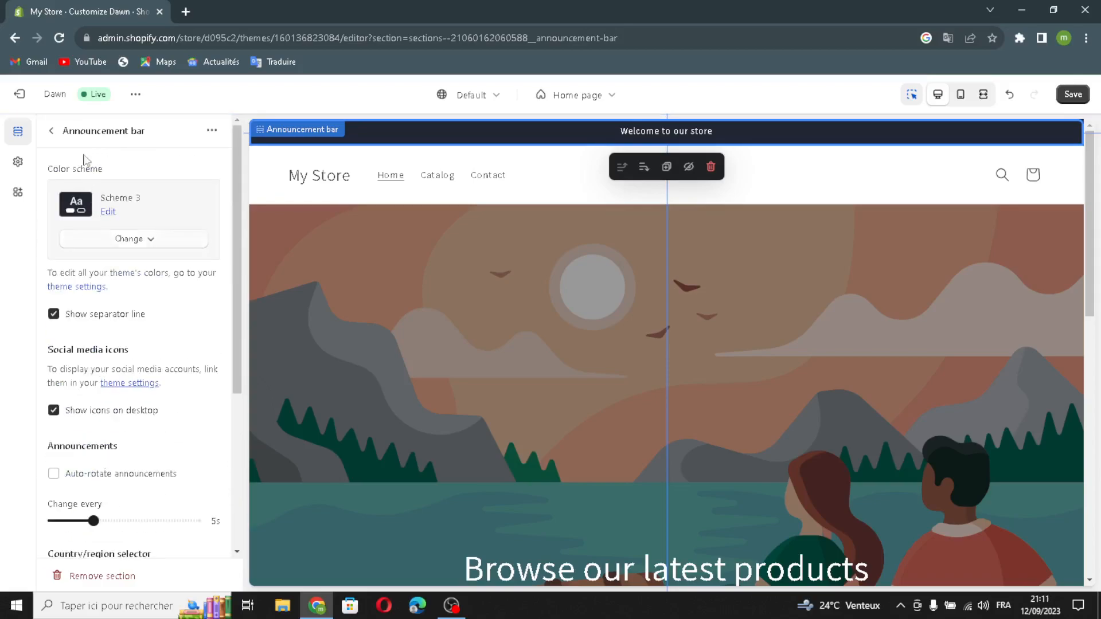
pyautogui.click(51, 130)
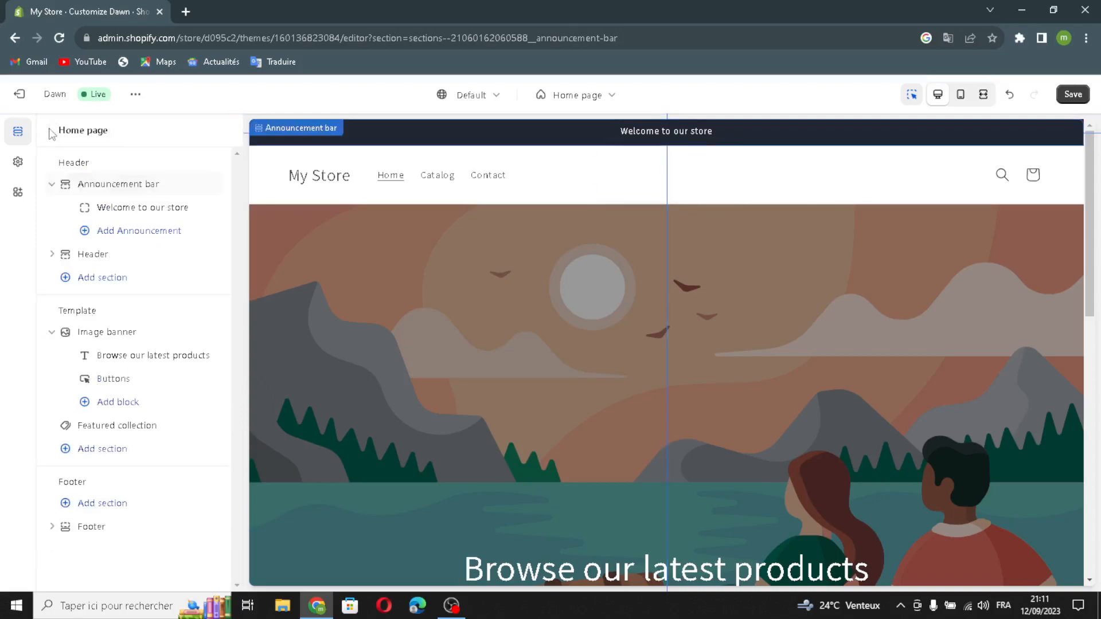
# Link the "Welcome to our store" announcement to All collections and return to the section list.
pyautogui.click(87, 208)
pyautogui.moveTo(153, 194); pyautogui.dragTo(46, 209)
pyautogui.click(177, 191)
pyautogui.click(155, 242)
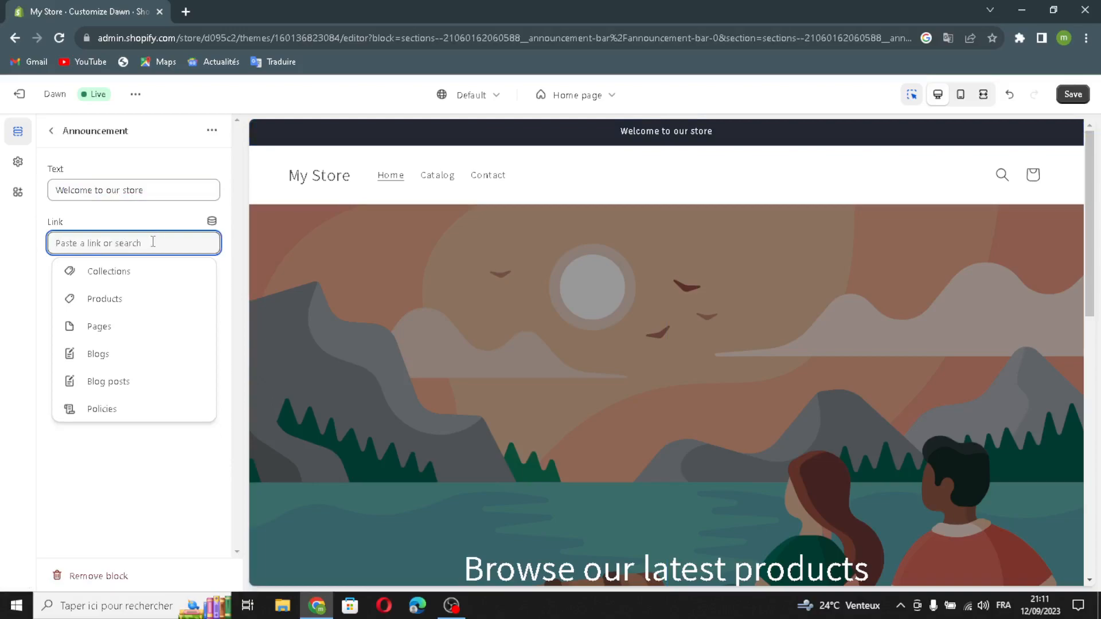
pyautogui.click(127, 278)
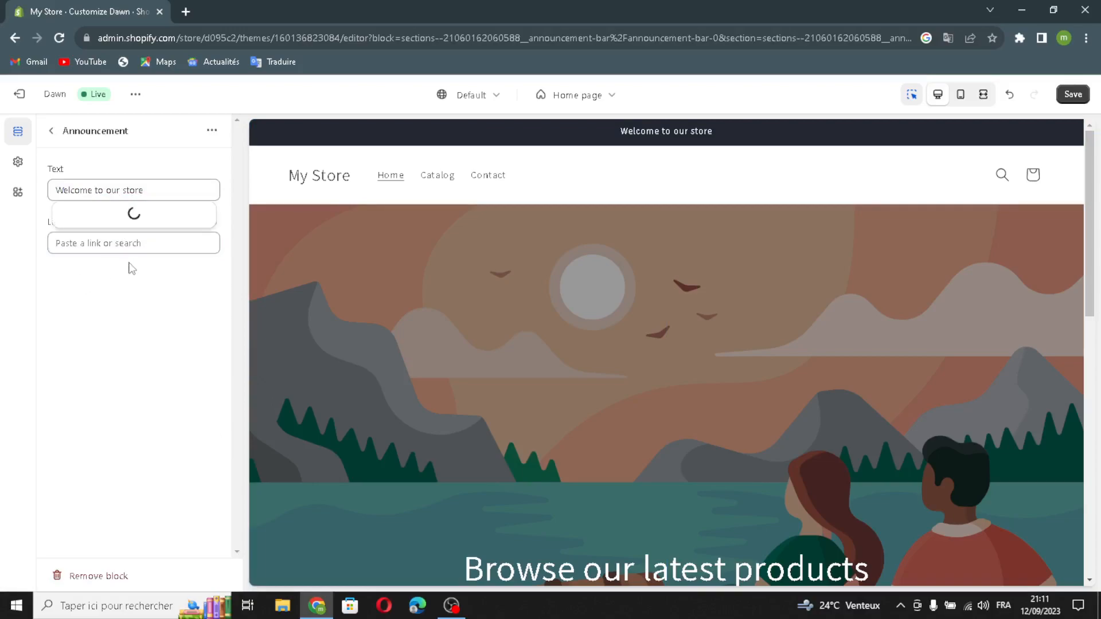
pyautogui.click(112, 195)
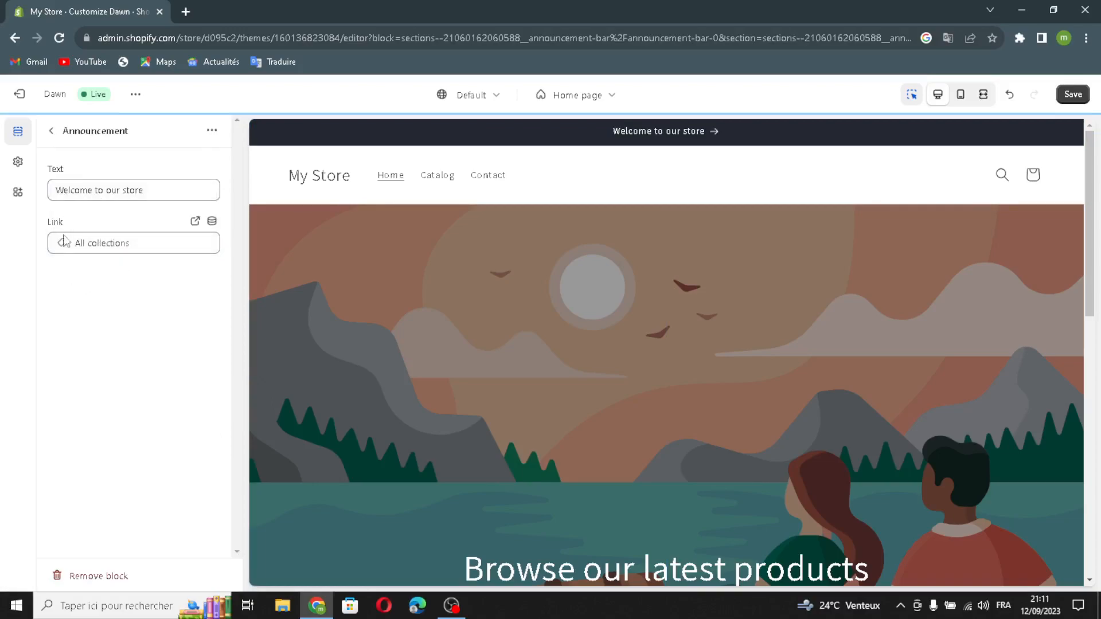
pyautogui.click(51, 135)
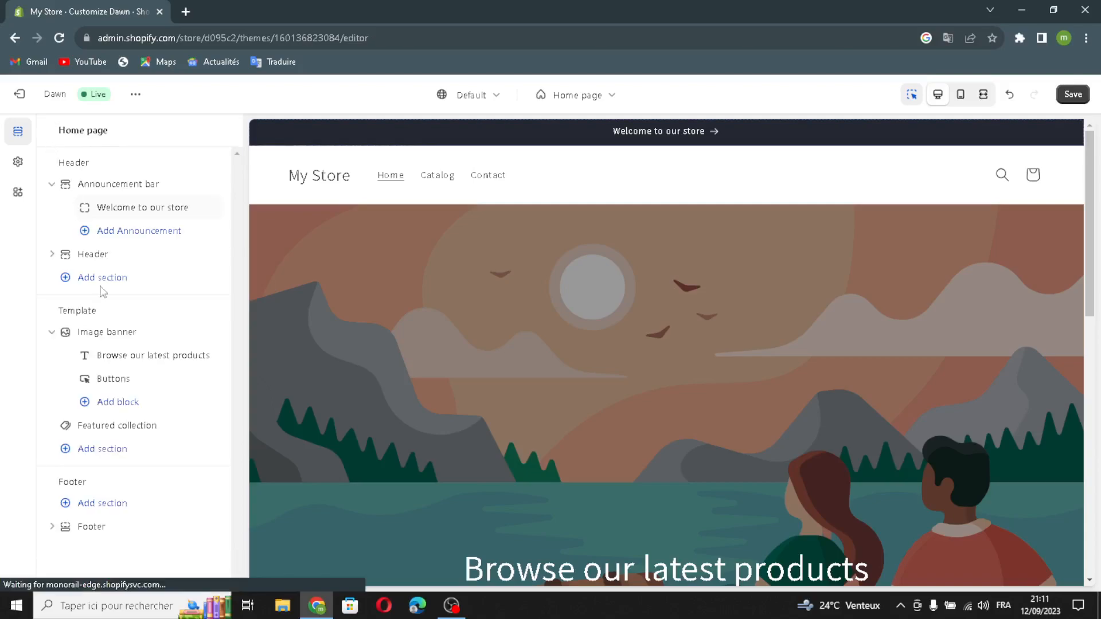
# Open the Header section's settings and review the desktop logo position, menu and desktop menu type options.
pyautogui.click(93, 255)
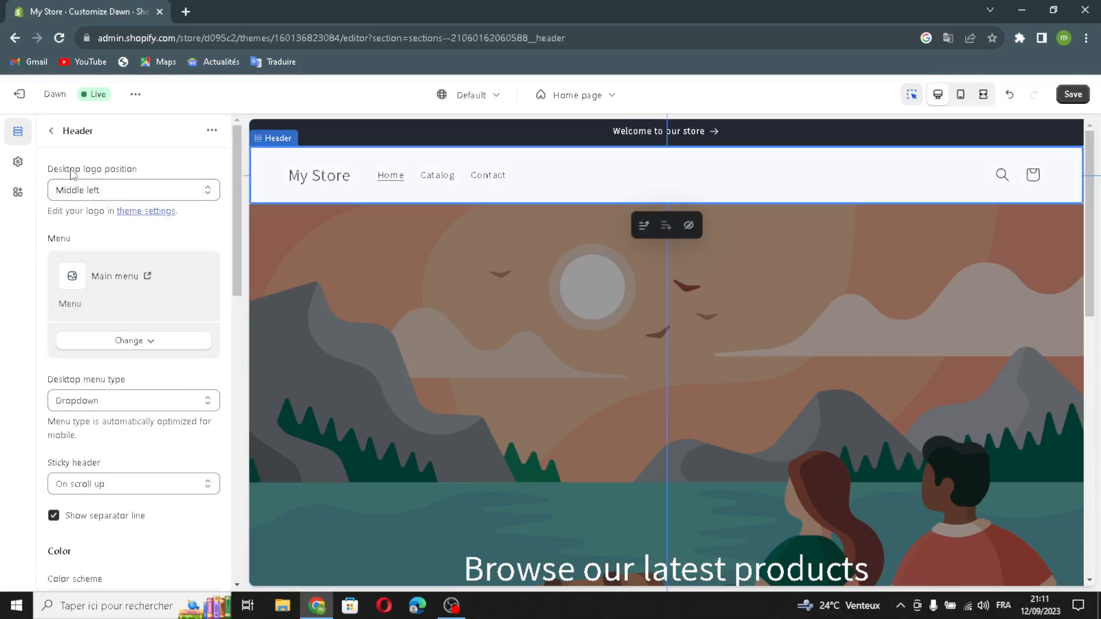
pyautogui.click(119, 193)
pyautogui.click(91, 231)
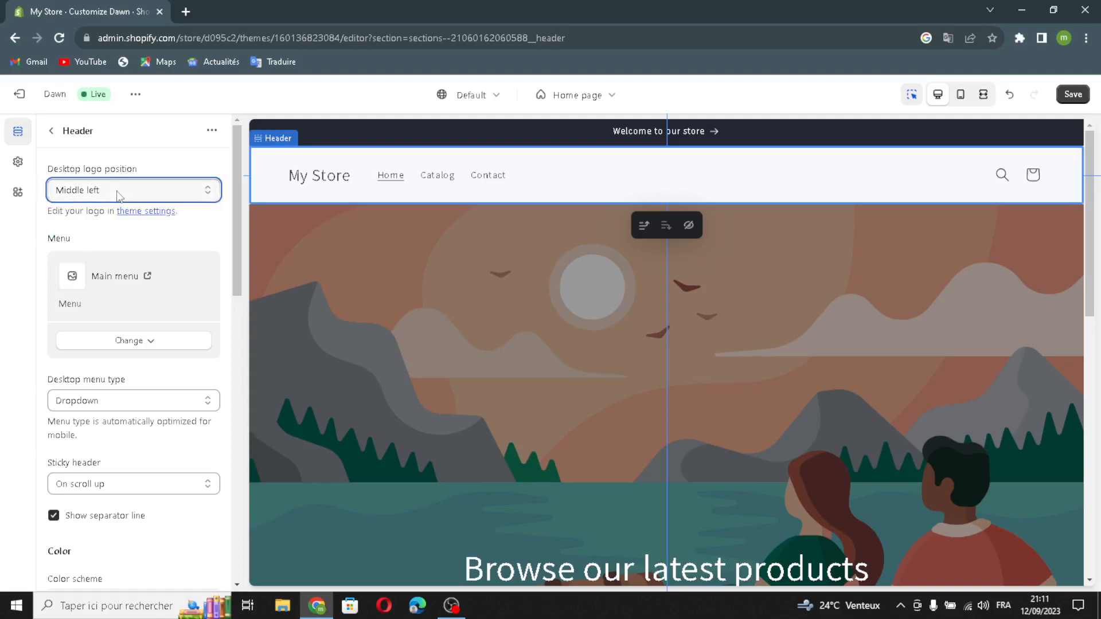
pyautogui.click(136, 343)
pyautogui.click(136, 343)
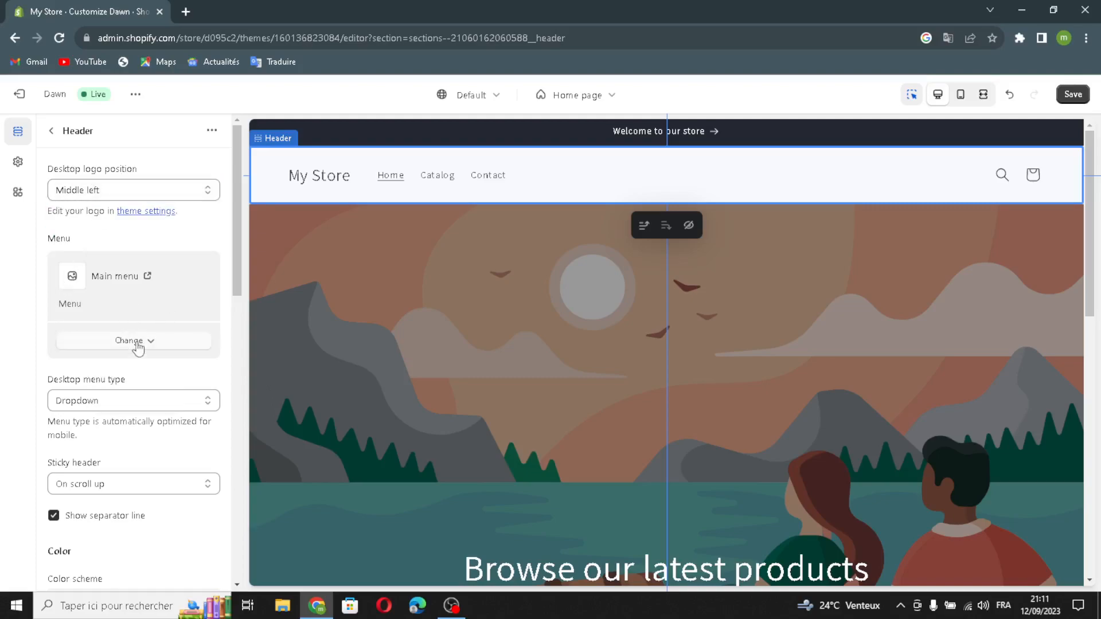
pyautogui.click(144, 409)
pyautogui.click(138, 420)
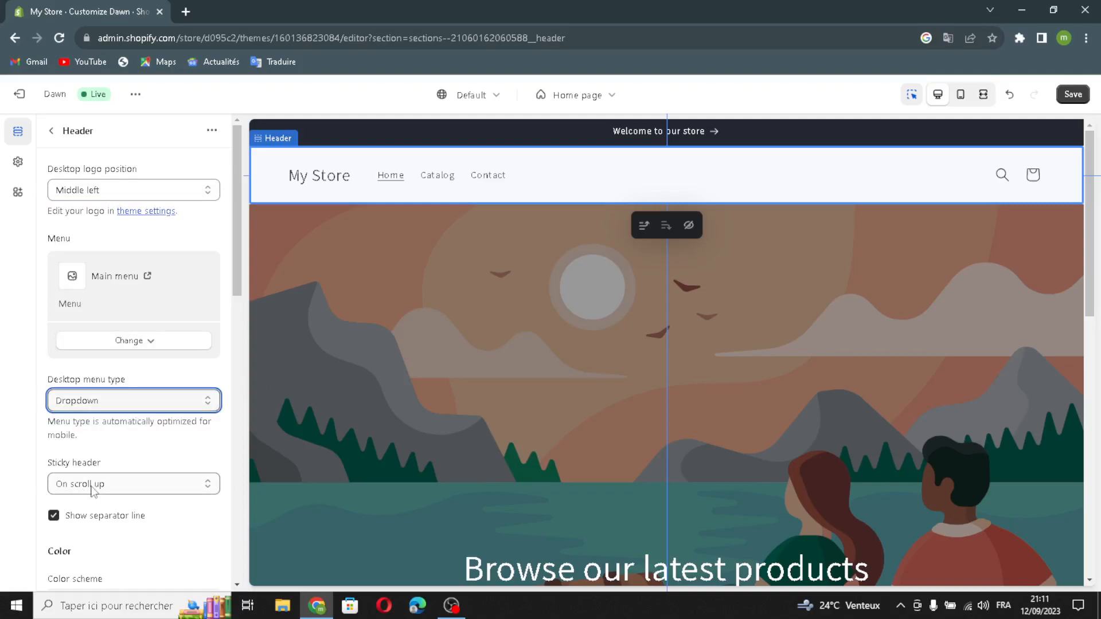
# Review the header's color schemes, country/region and language selectors, mobile logo position, bottom margin and section padding settings.
pyautogui.scroll(-1, 95, 453)
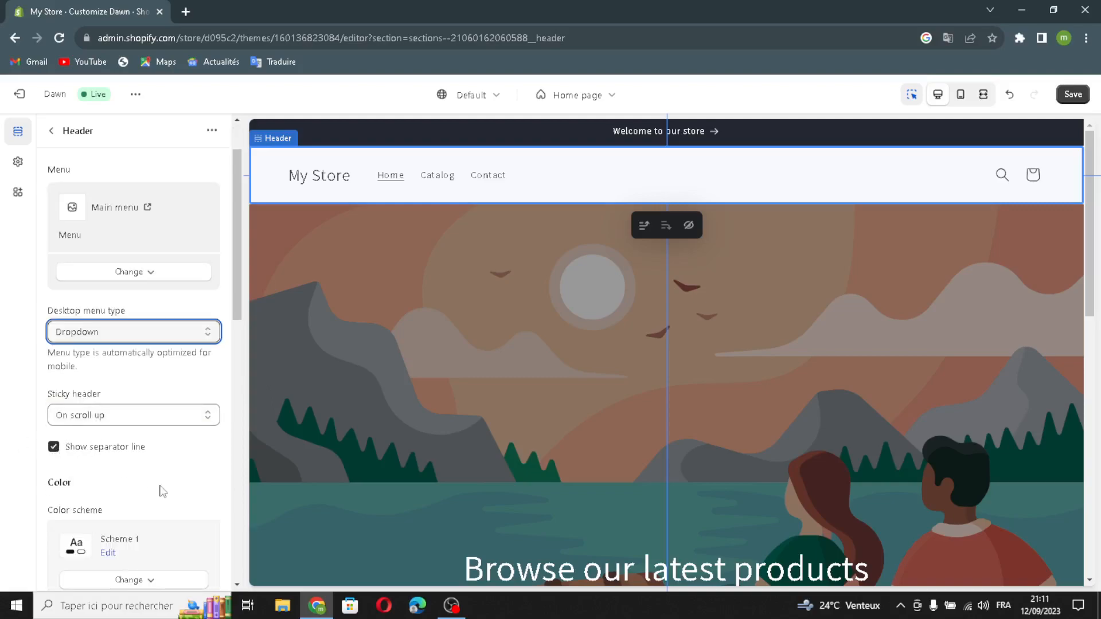
pyautogui.scroll(-2, 163, 492)
pyautogui.scroll(-6, 114, 482)
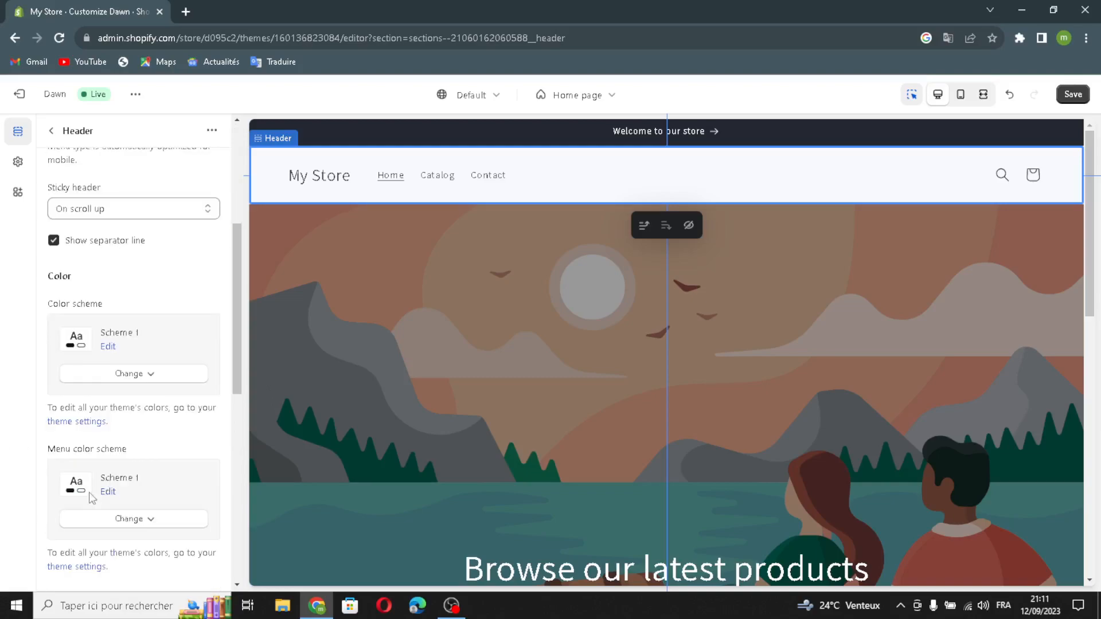
pyautogui.scroll(-1, 113, 485)
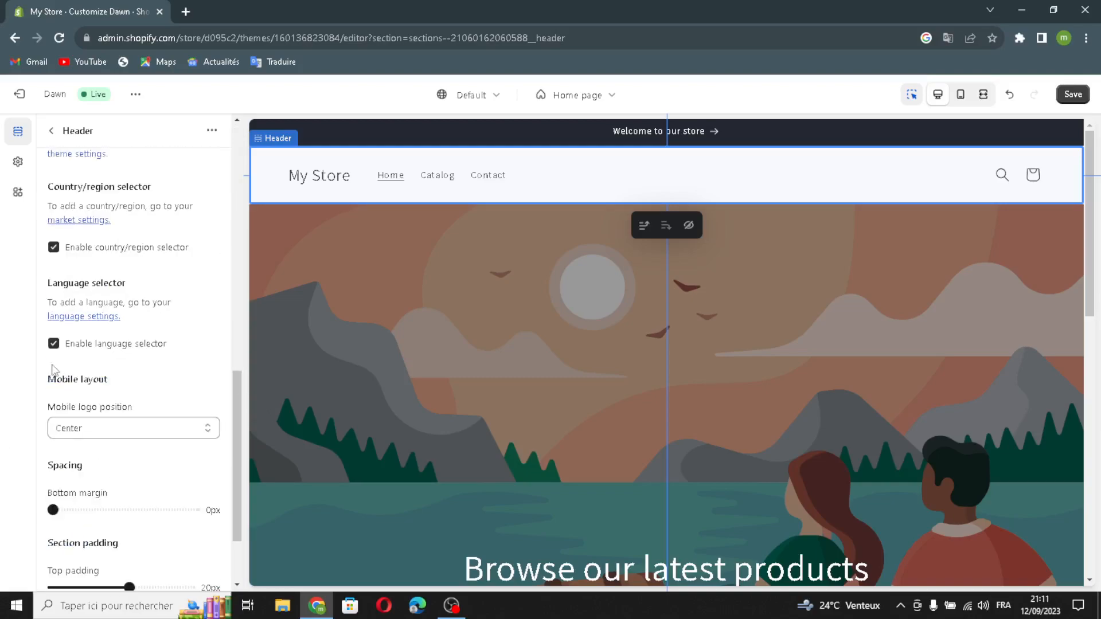
pyautogui.click(92, 427)
pyautogui.scroll(-1, 98, 489)
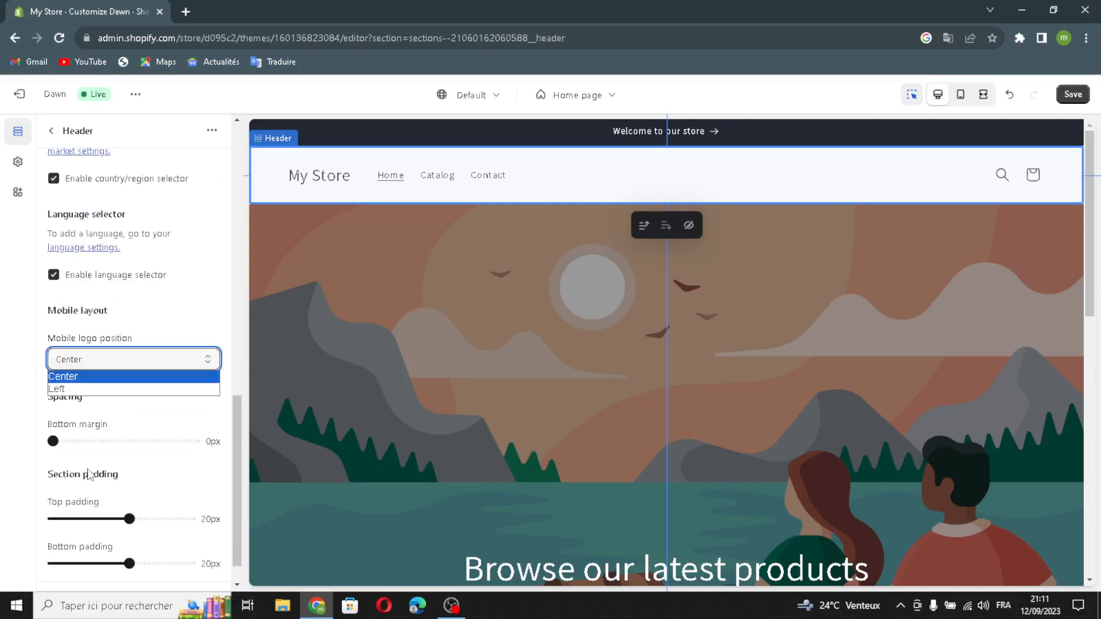
pyautogui.click(37, 422)
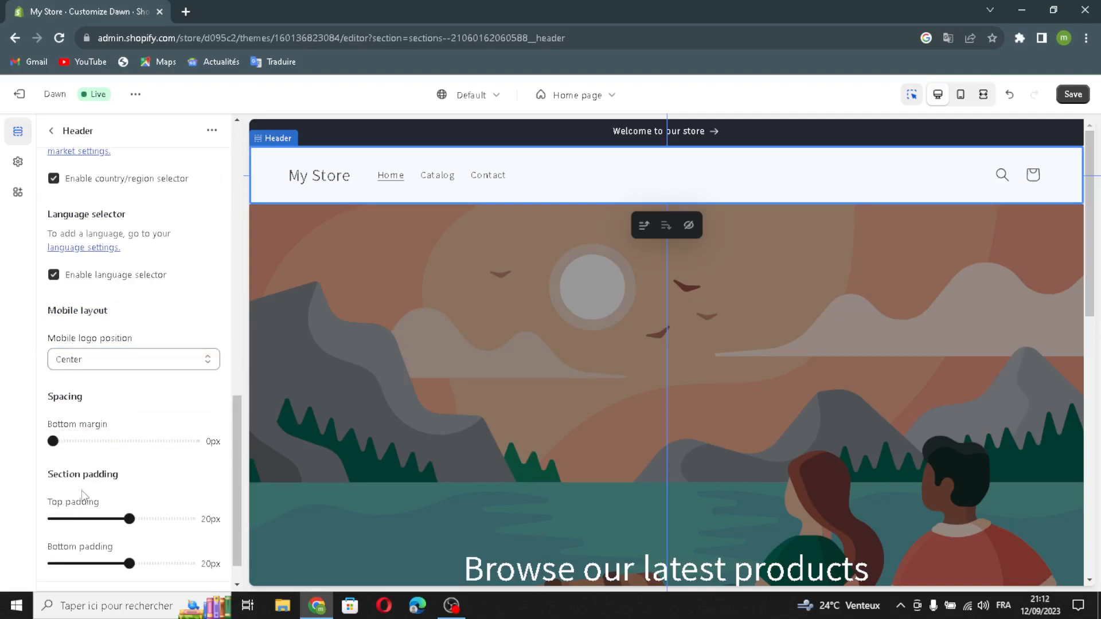
pyautogui.scroll(-1, 103, 540)
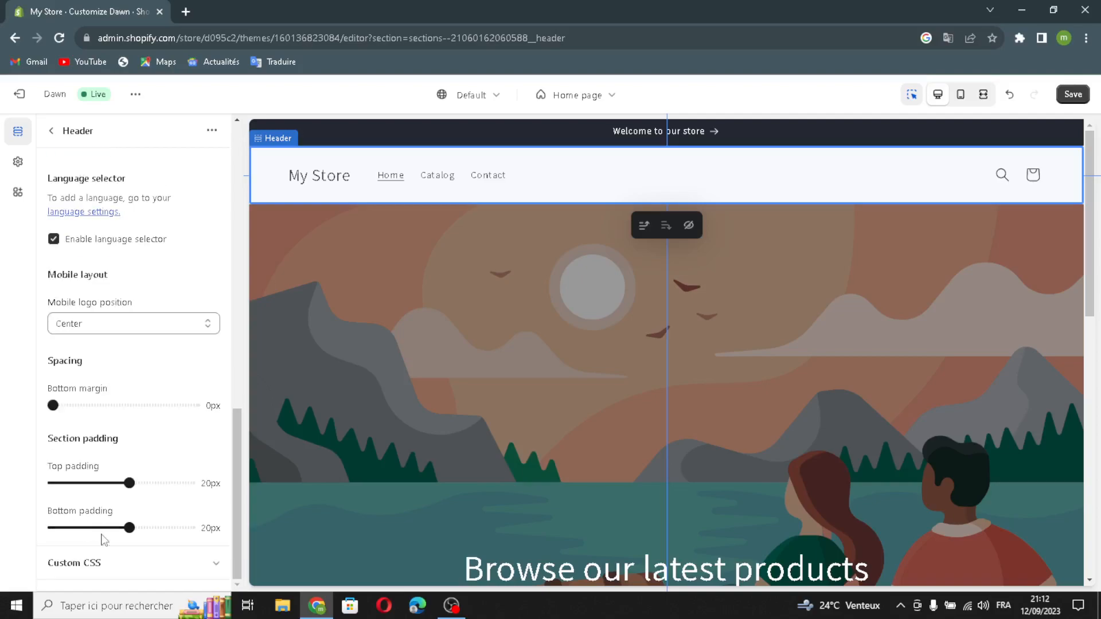
pyautogui.scroll(-1, 98, 441)
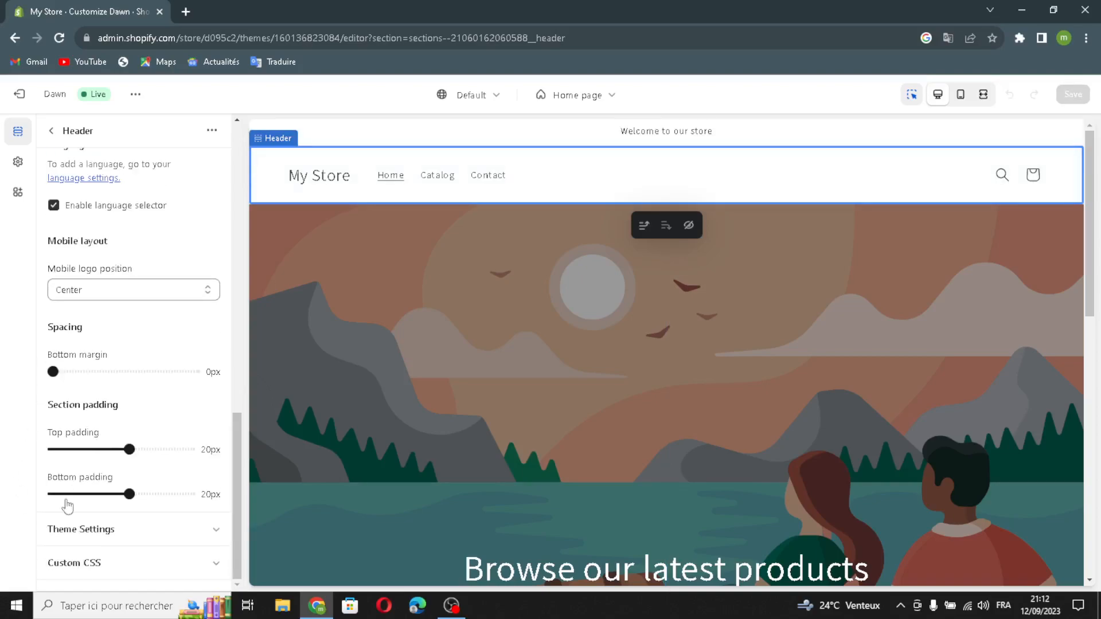
# Expand the header's theme settings and review the search suggestions, cart type and social media link fields down to the logo.
pyautogui.click(83, 533)
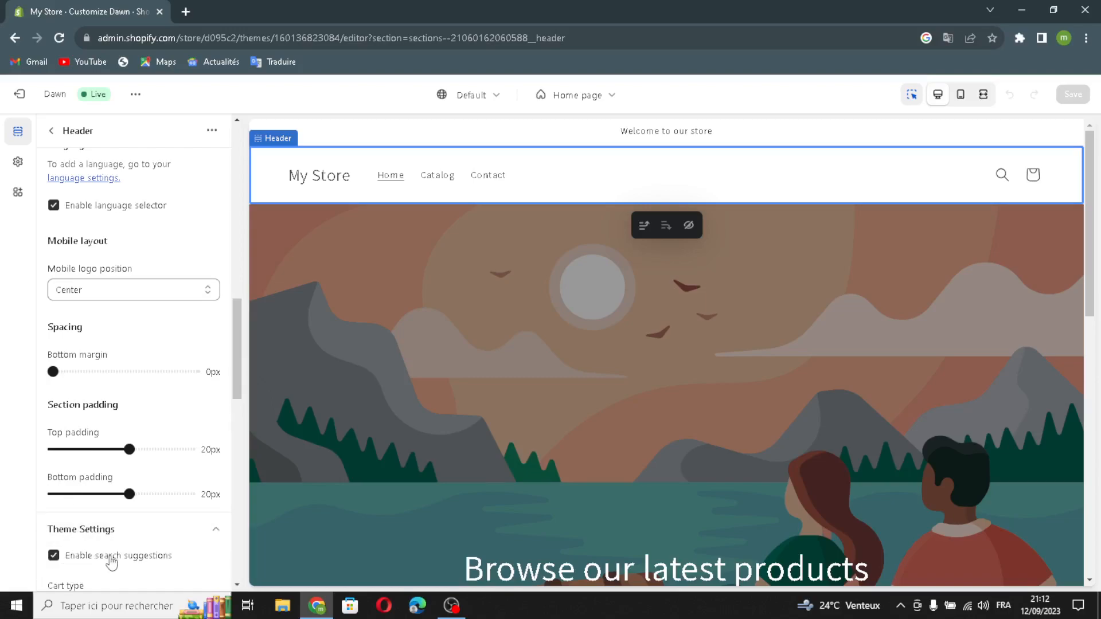
pyautogui.scroll(-1, 115, 553)
pyautogui.scroll(-3, 120, 545)
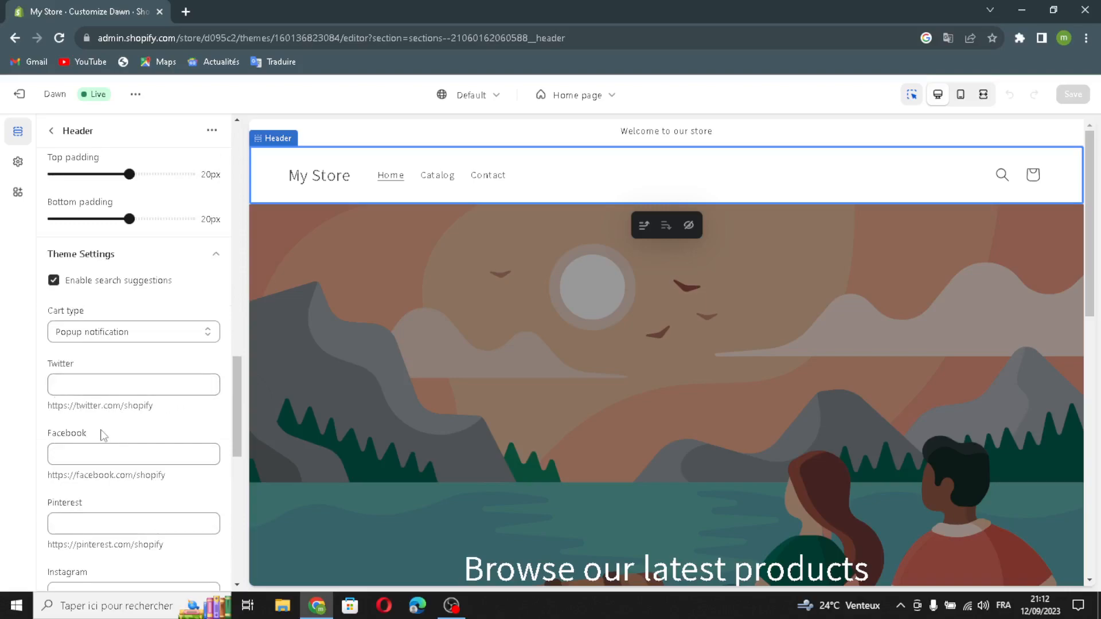
pyautogui.scroll(-1, 101, 437)
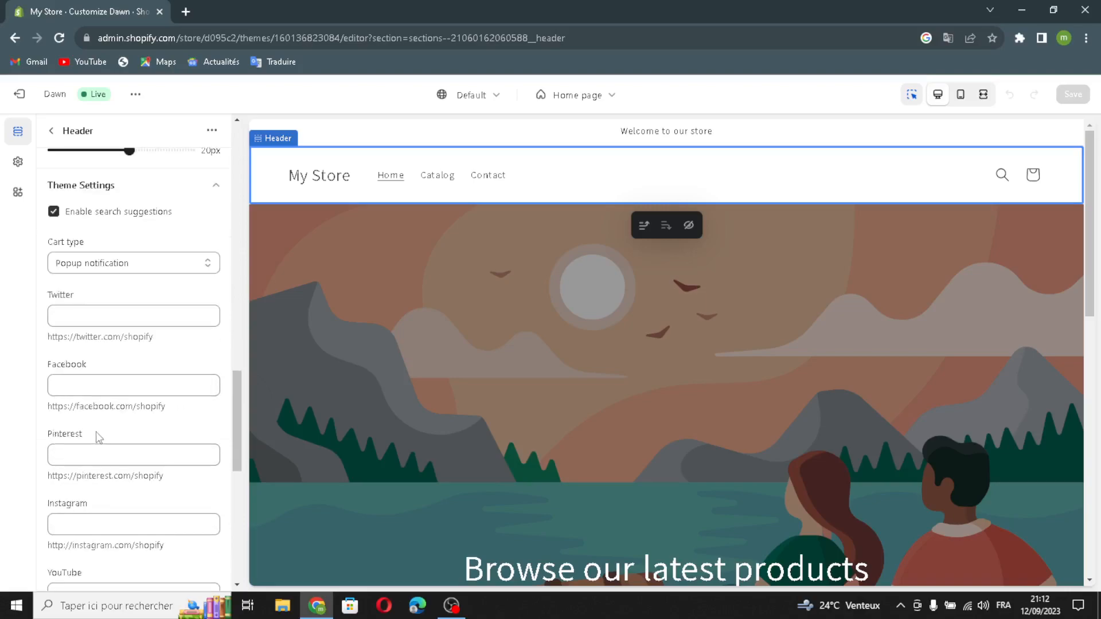
pyautogui.scroll(-1, 98, 437)
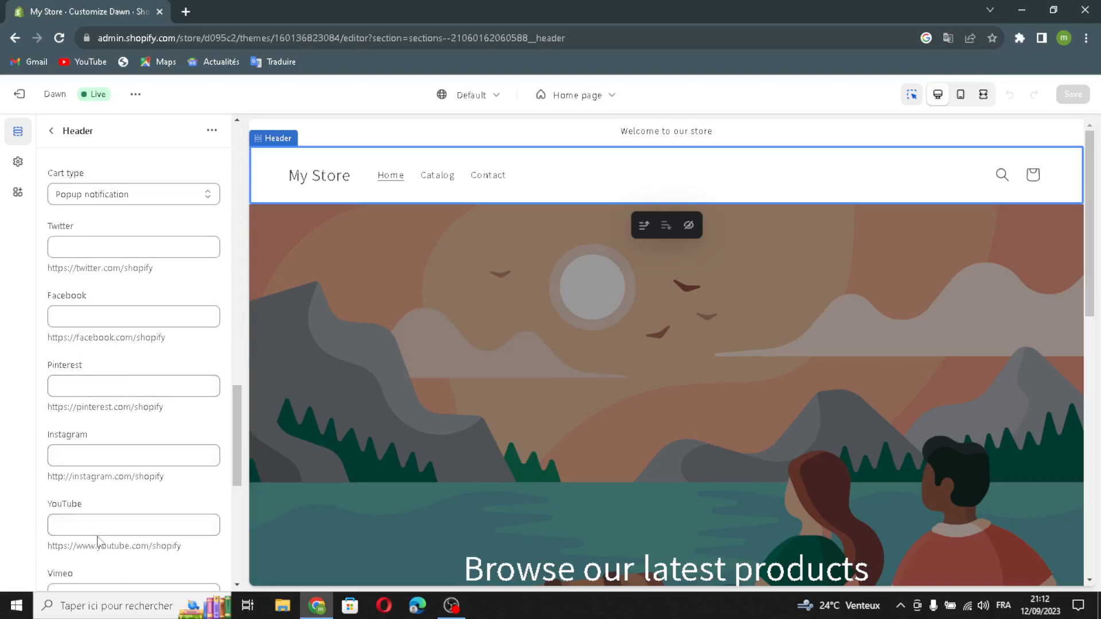
pyautogui.scroll(-6, 97, 542)
# Open the header logo's image selection and search Google in a new tab for "fonts and typography logo ideas".
pyautogui.click(128, 481)
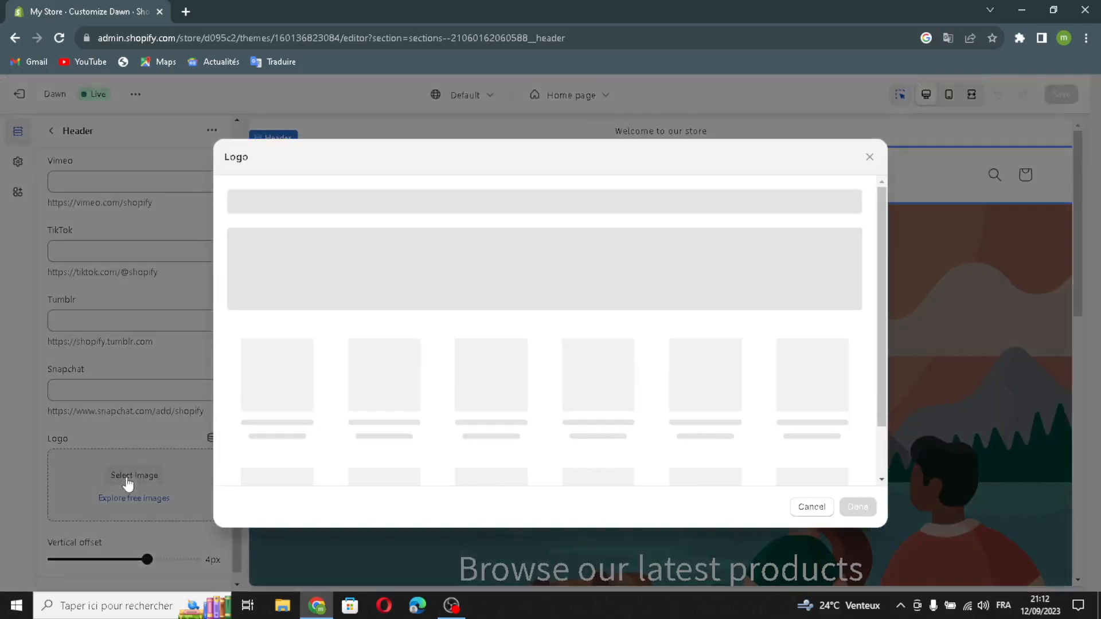
pyautogui.click(185, 11)
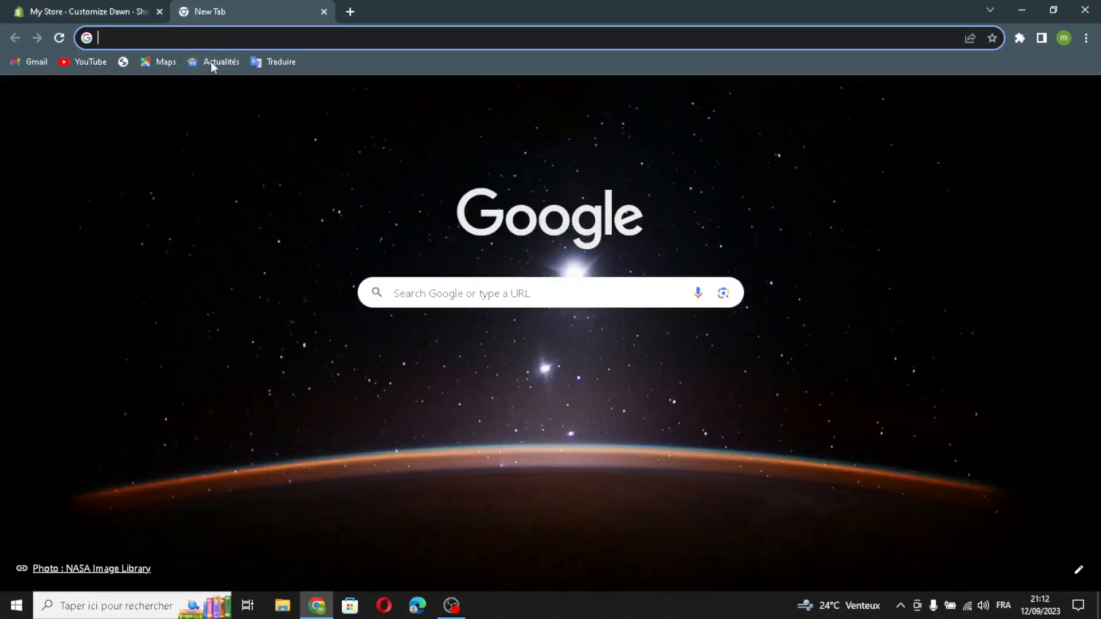
pyautogui.write('font')
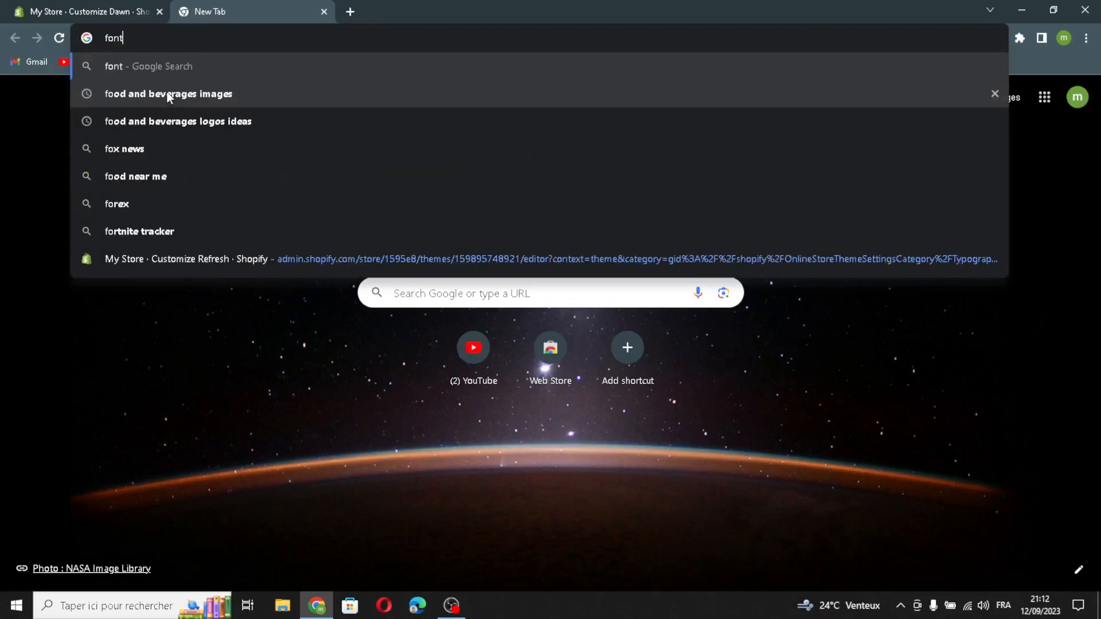
pyautogui.write('s and')
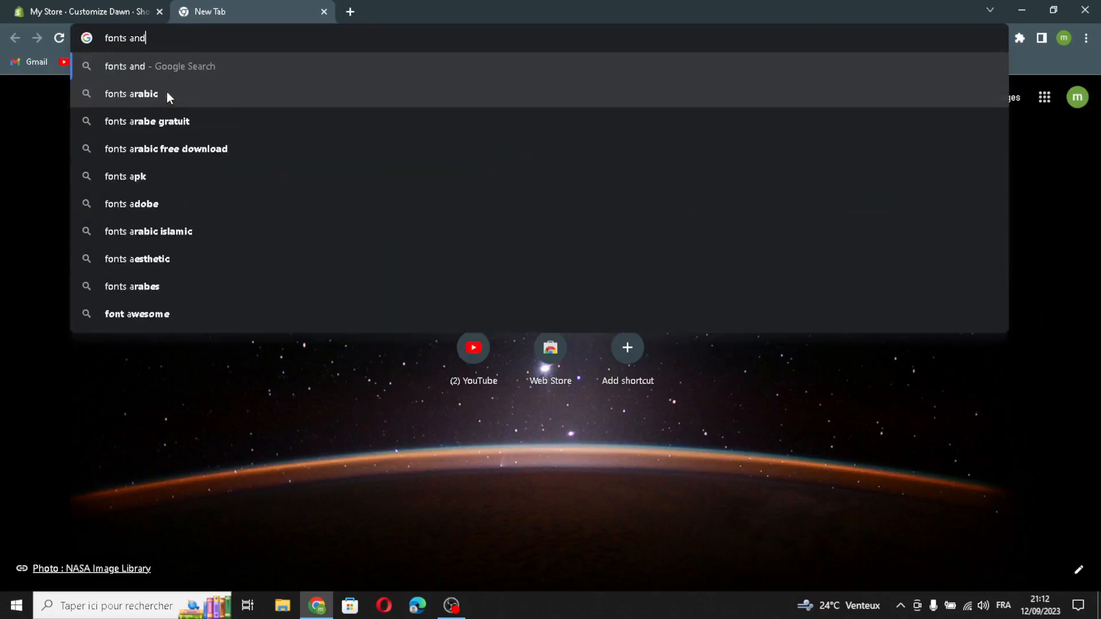
pyautogui.write(' typ')
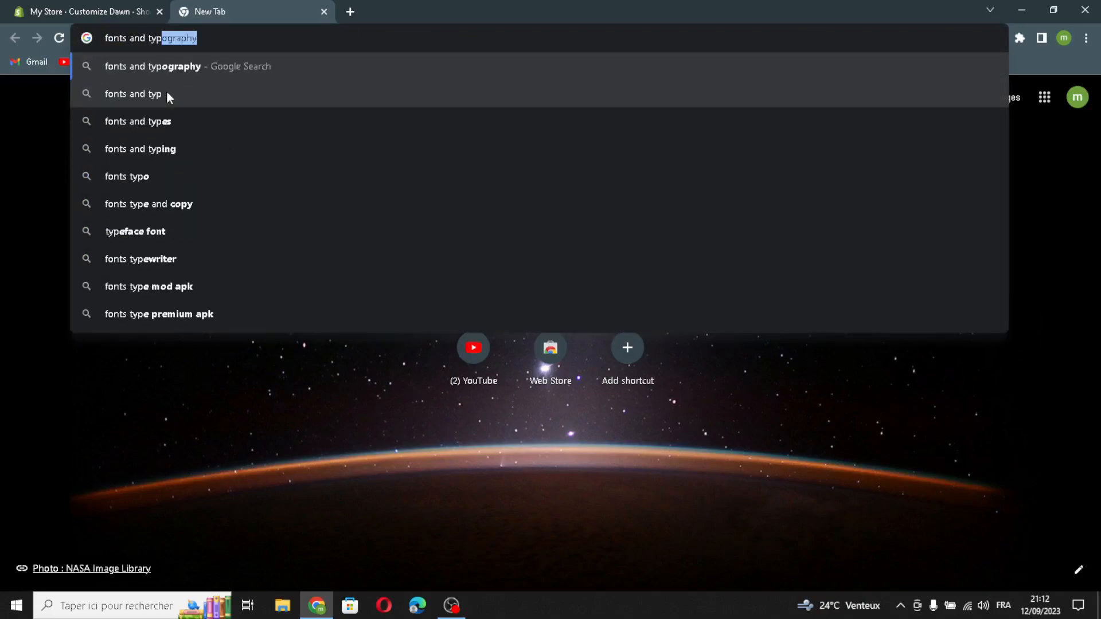
pyautogui.write('ography')
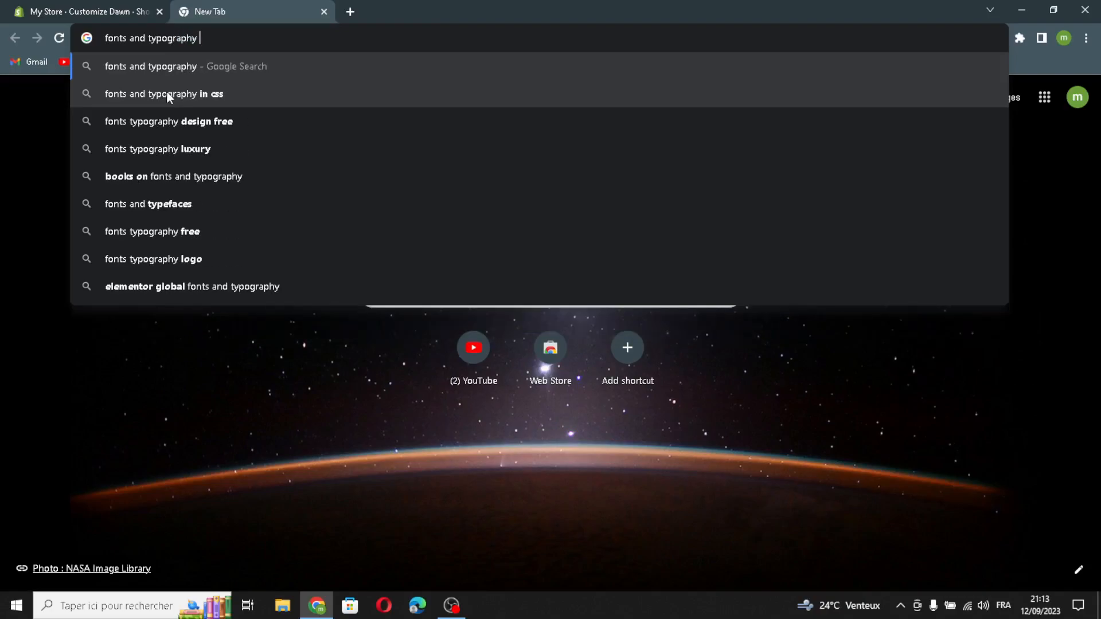
pyautogui.write(' logo ideas')
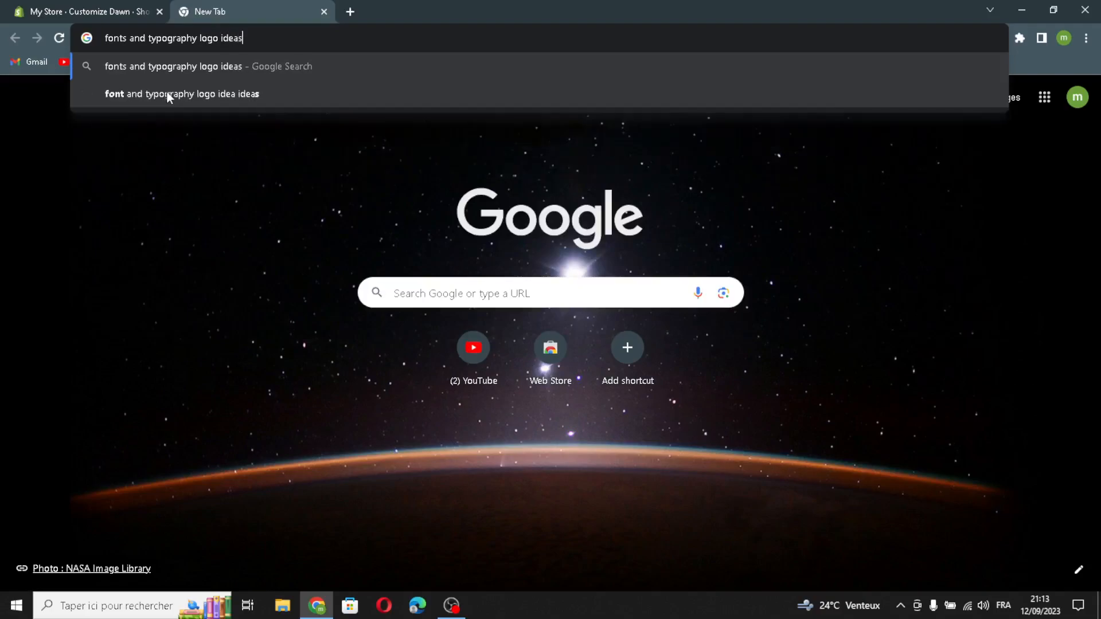
pyautogui.press('Return')
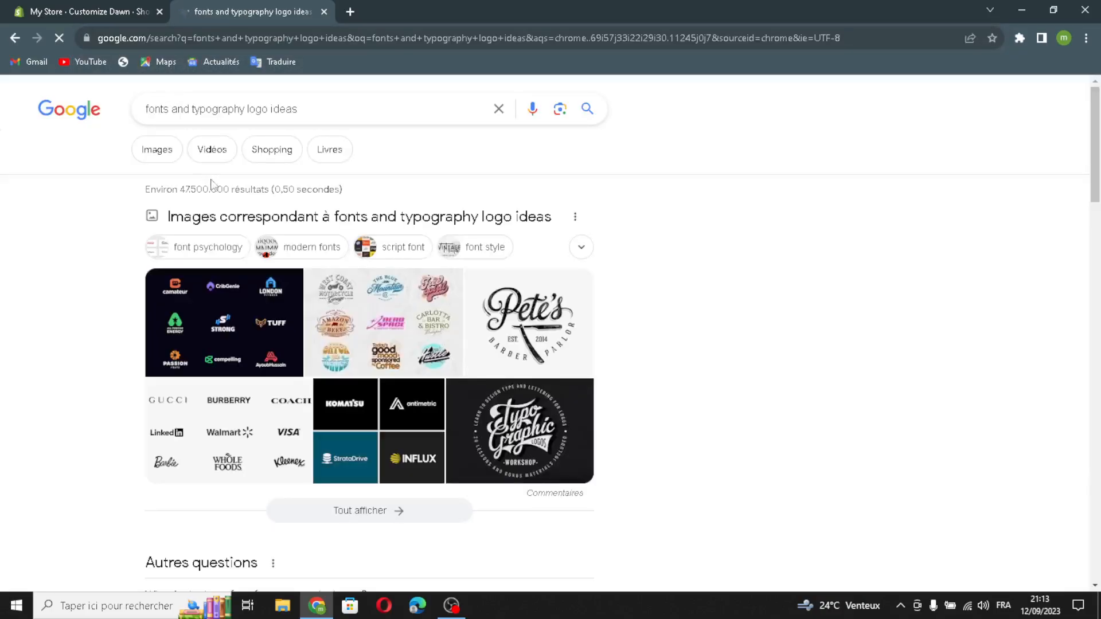
# Upload the black Typographic Logos Workshop image from the search results as the header logo and return to the section list.
pyautogui.moveTo(523, 427); pyautogui.dragTo(648, 419)
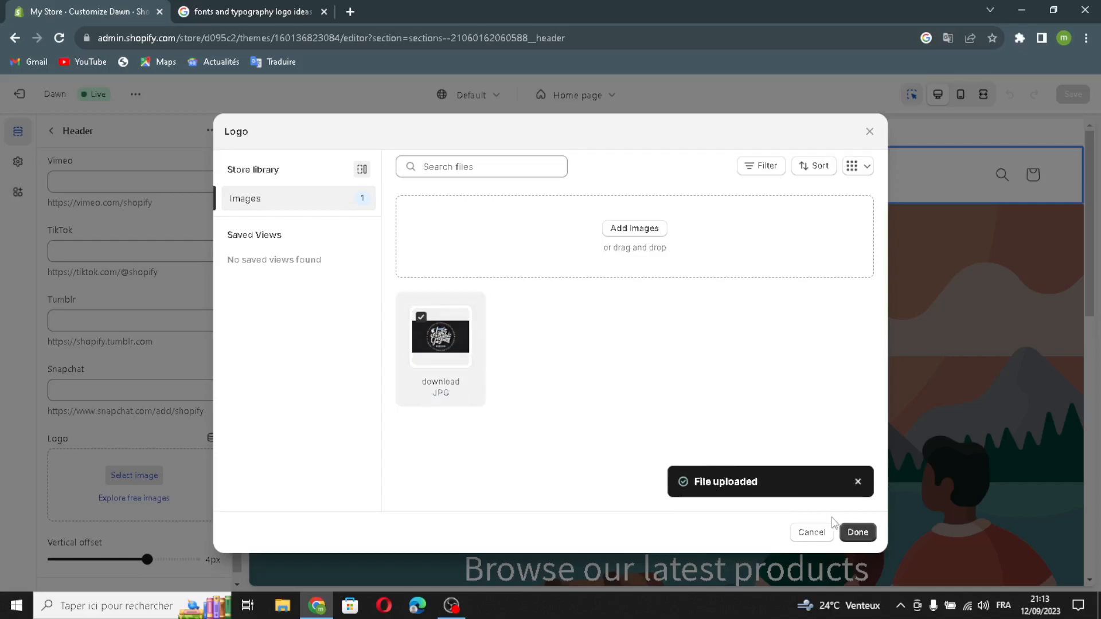
pyautogui.click(856, 531)
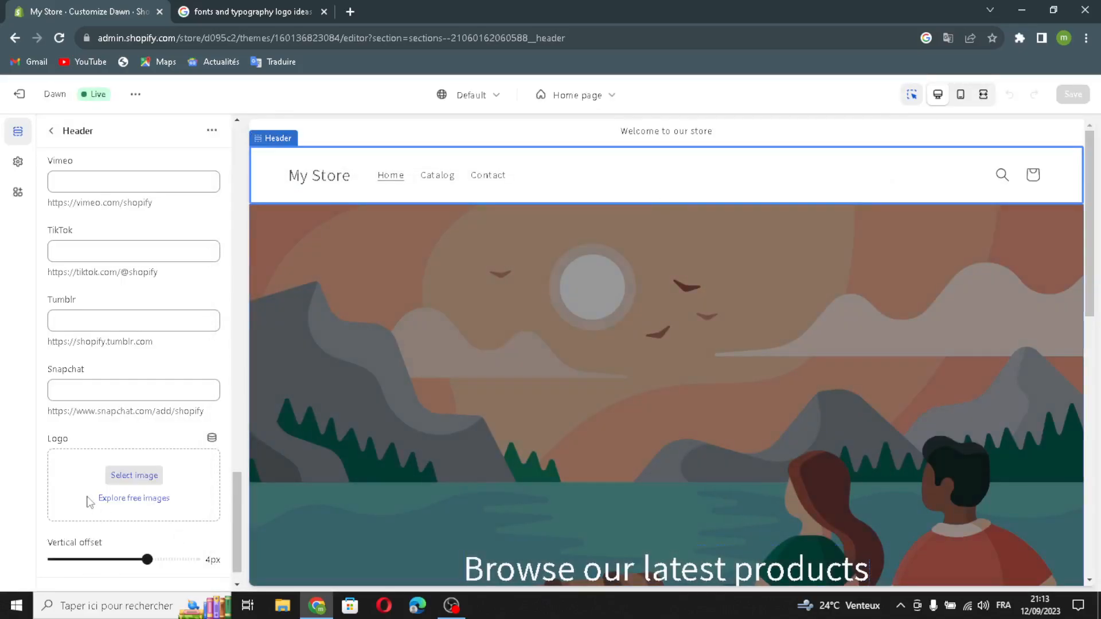
pyautogui.scroll(-2, 87, 495)
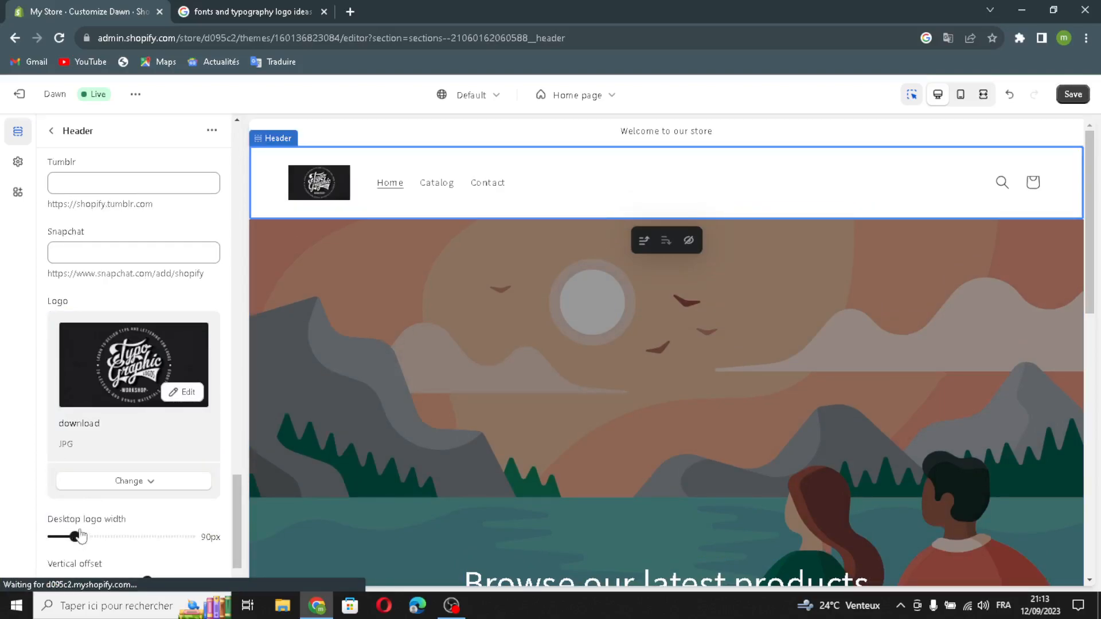
pyautogui.scroll(-1, 123, 553)
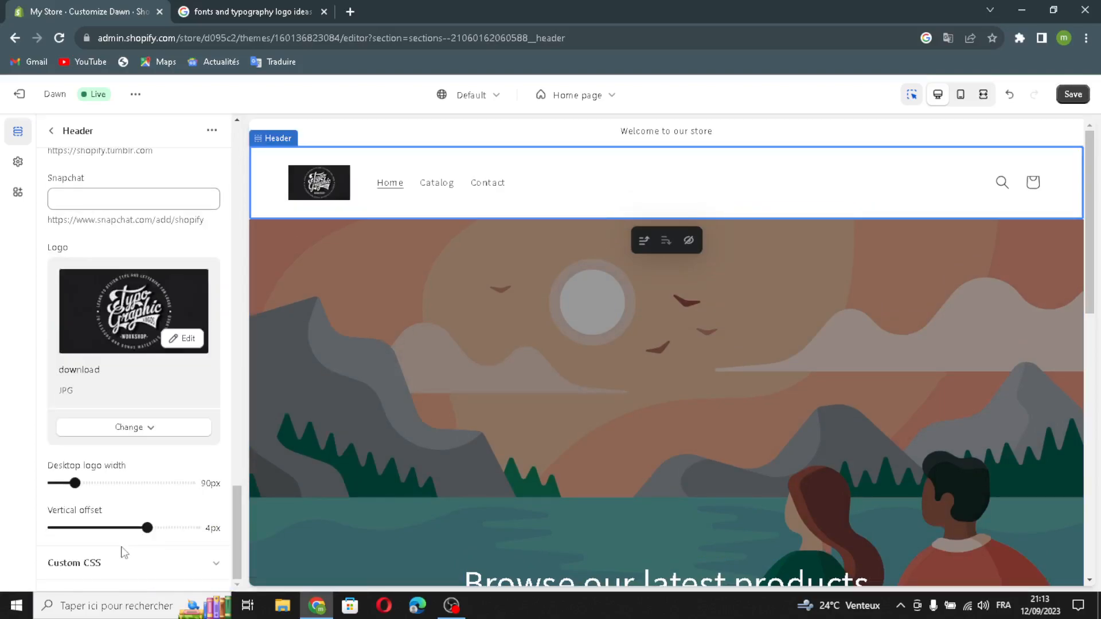
pyautogui.scroll(4, 122, 550)
pyautogui.click(52, 132)
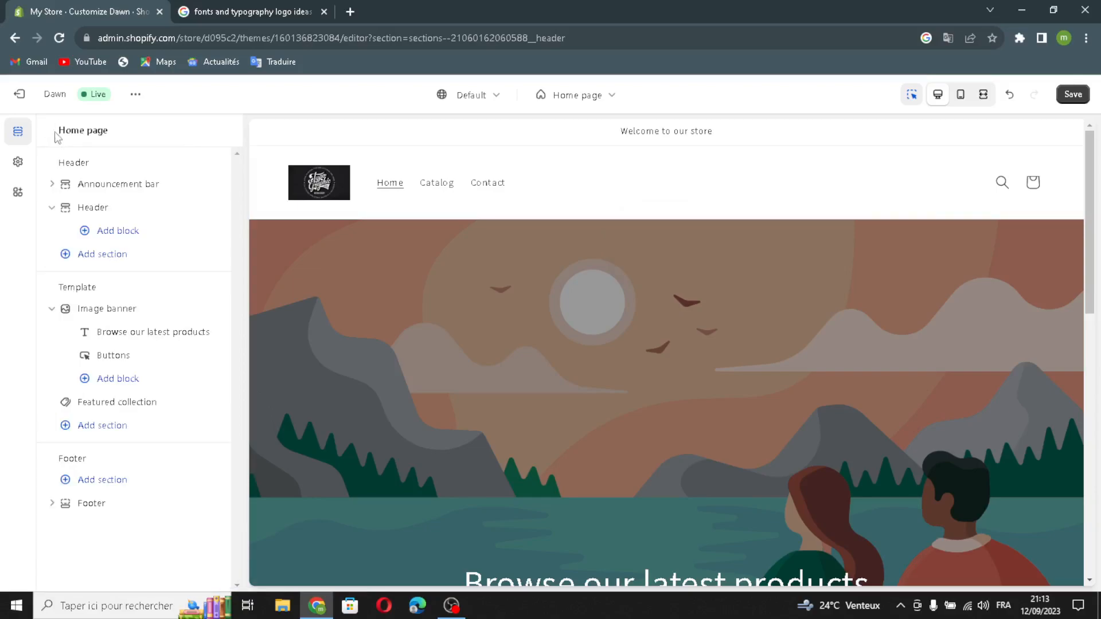
# Open the Image banner's first image selection and search Google for "fonts and typography" in the existing results tab.
pyautogui.click(78, 309)
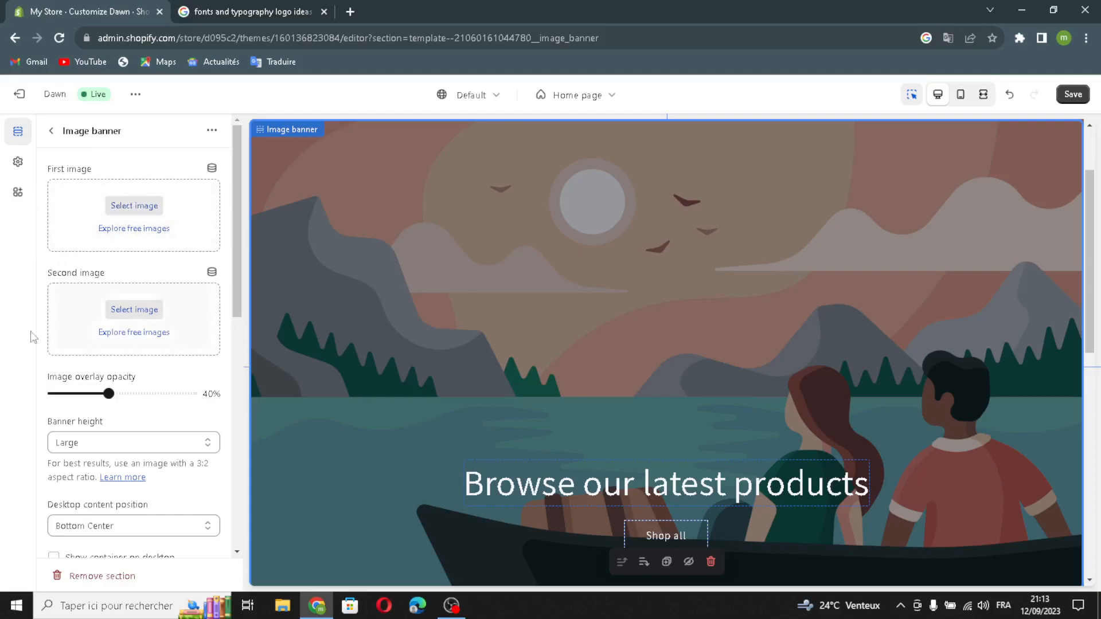
pyautogui.click(118, 204)
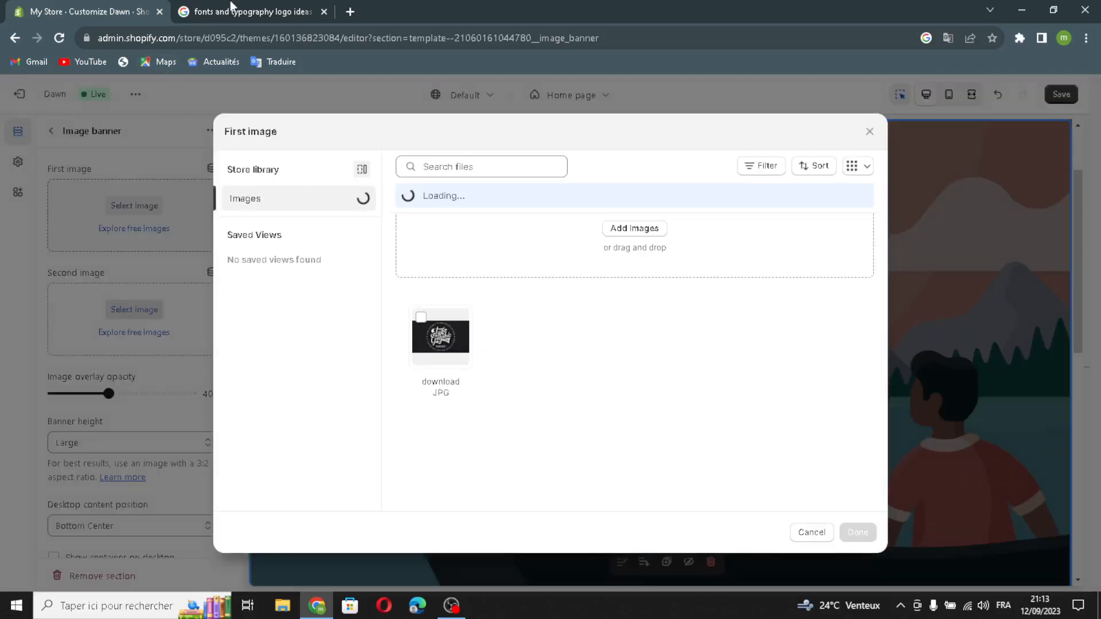
pyautogui.click(246, 11)
pyautogui.click(585, 111)
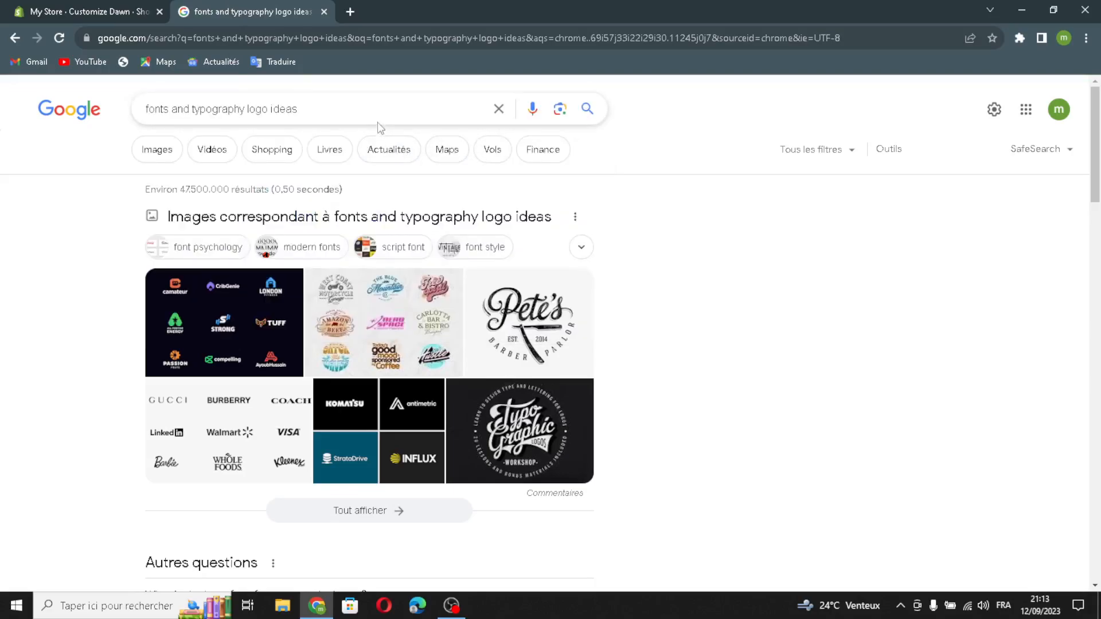
pyautogui.moveTo(294, 109); pyautogui.dragTo(248, 122)
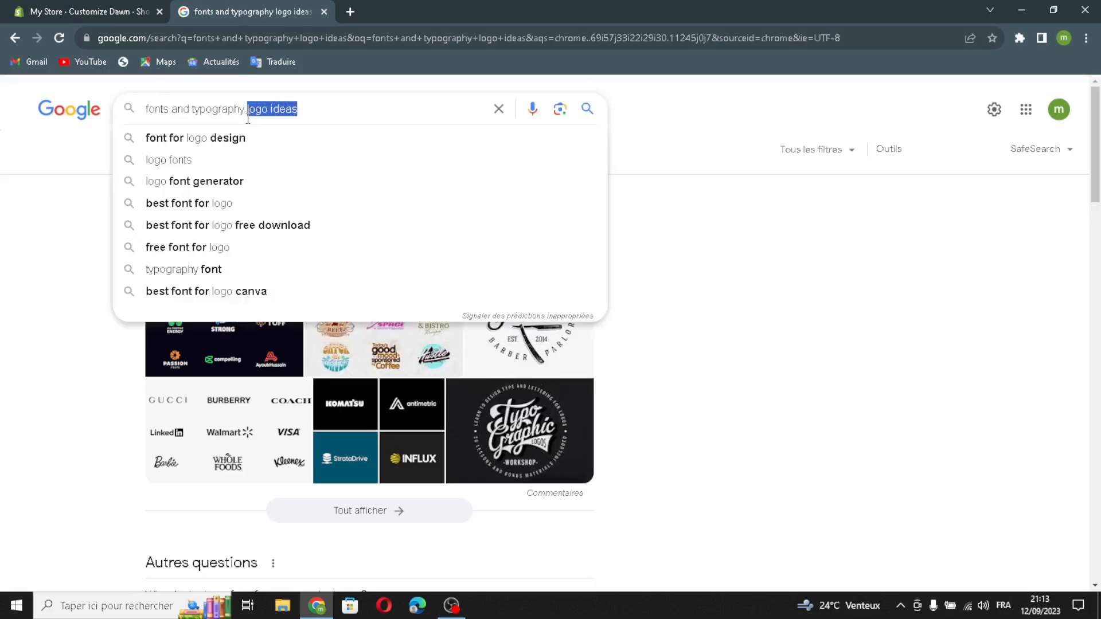
pyautogui.press('BackSpace')
pyautogui.press('Return')
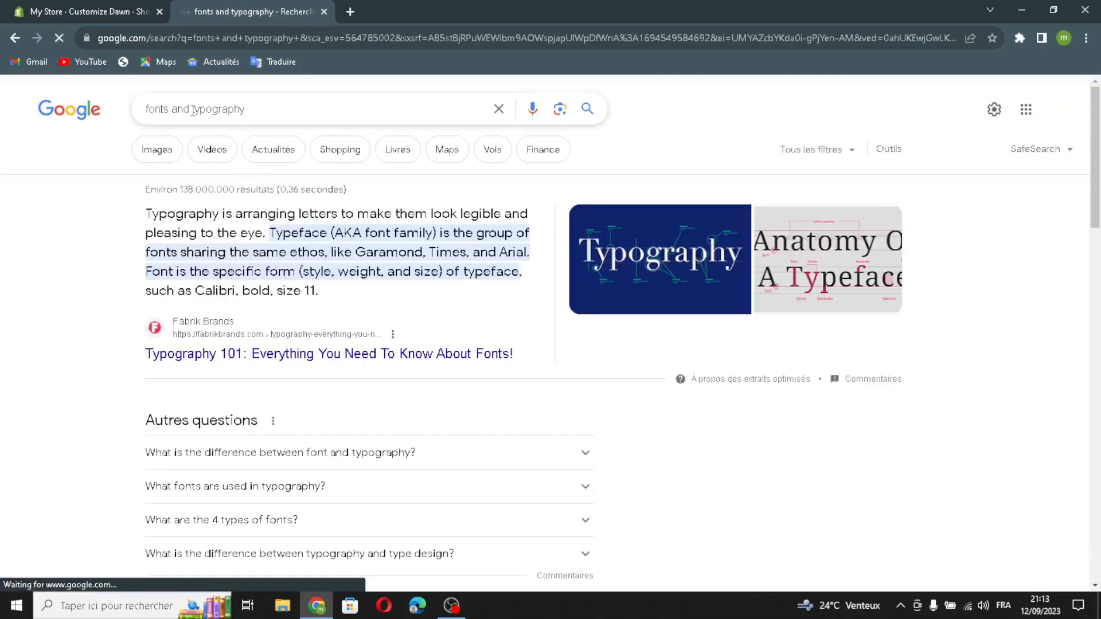
# Find the purple "Aa" typography picture in the Google image results and upload it as the Image banner's first image.
pyautogui.click(165, 155)
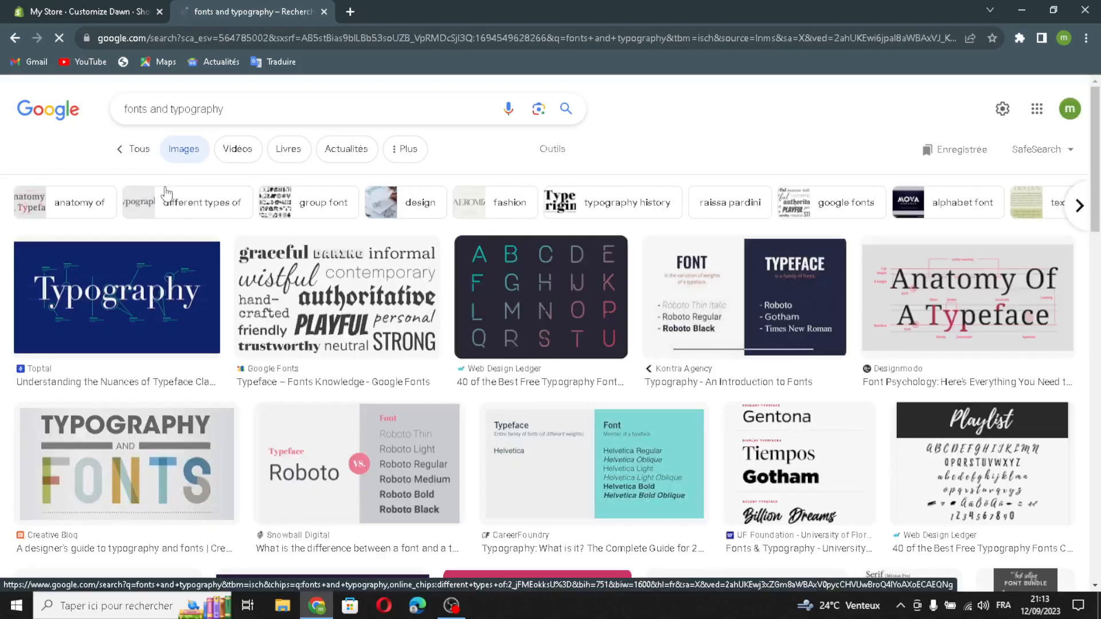
pyautogui.scroll(-9, 166, 192)
pyautogui.moveTo(883, 312); pyautogui.dragTo(567, 318)
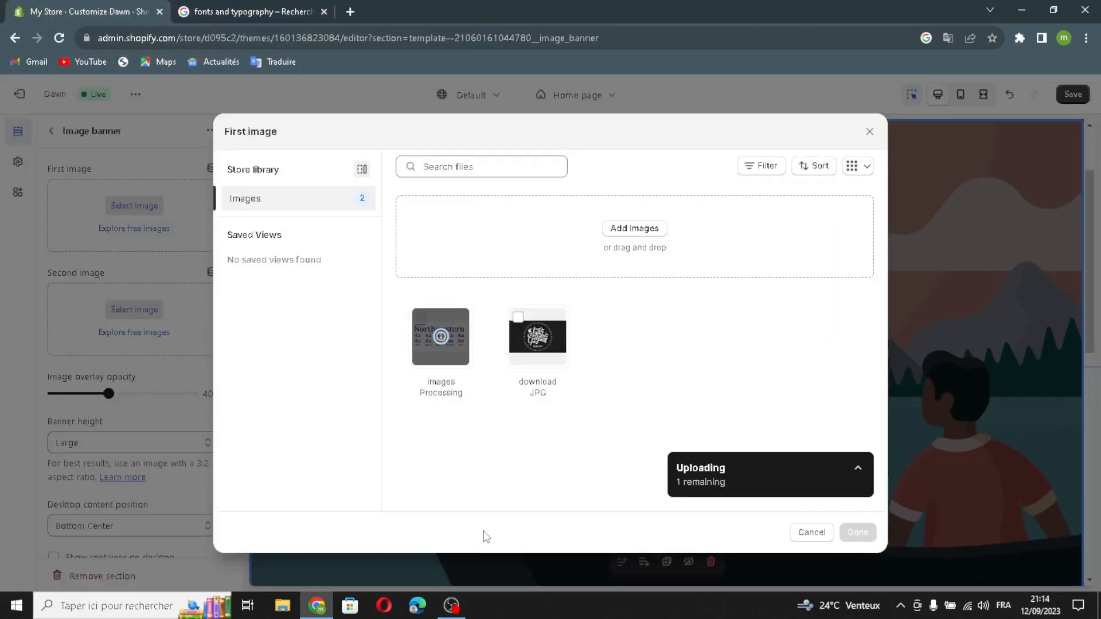
pyautogui.click(857, 533)
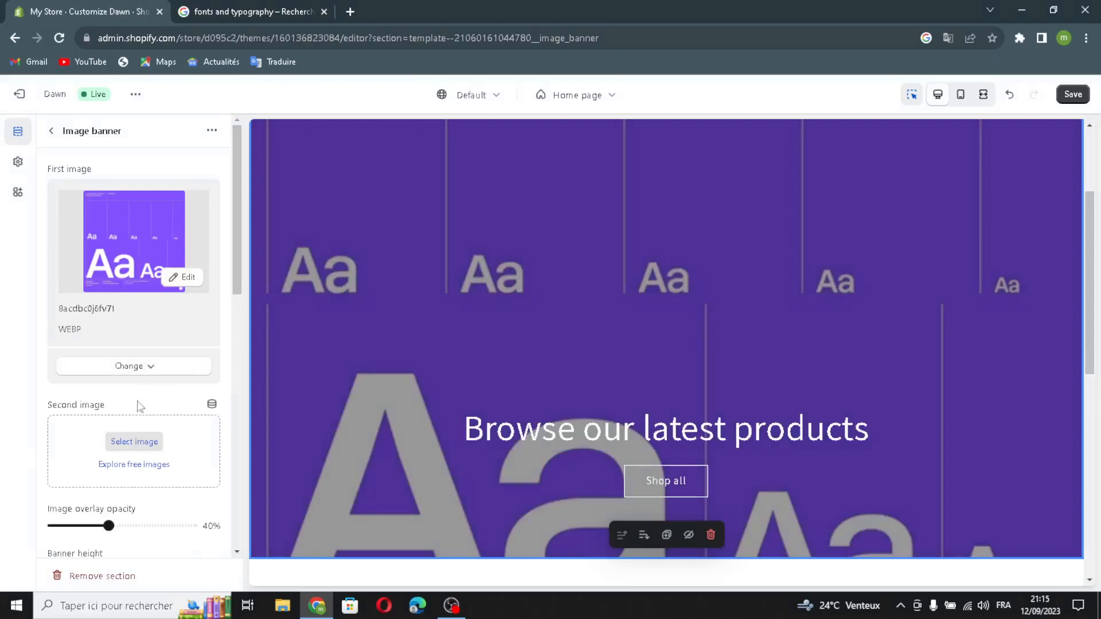
# Review the Image banner's height, desktop content position, desktop container, content alignment and color scheme options.
pyautogui.scroll(-1, 94, 521)
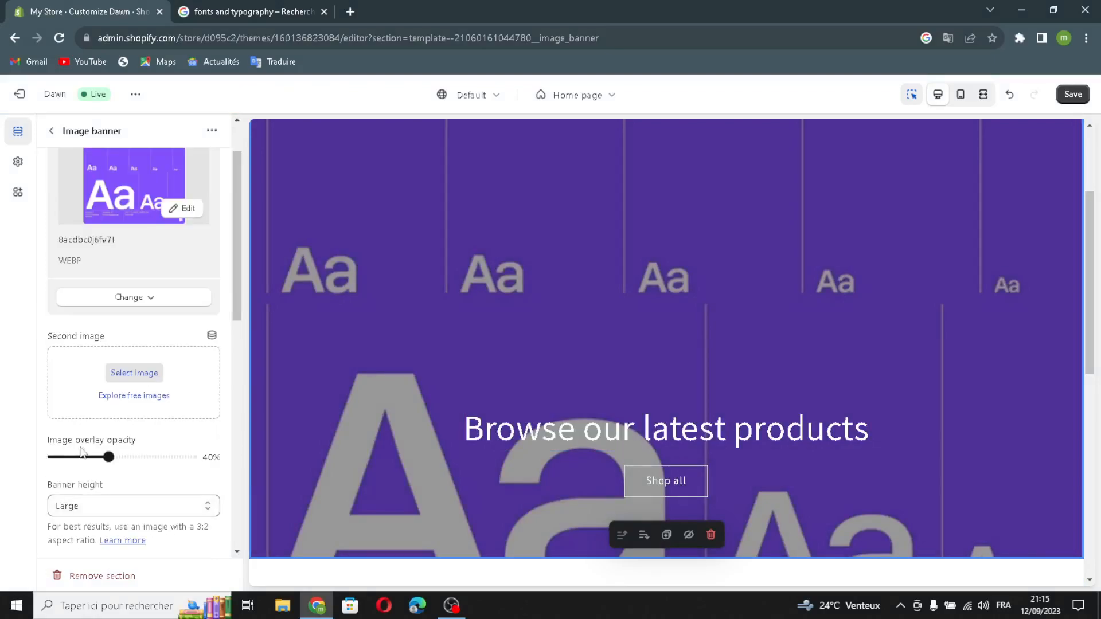
pyautogui.click(84, 507)
pyautogui.click(84, 508)
pyautogui.scroll(-2, 104, 523)
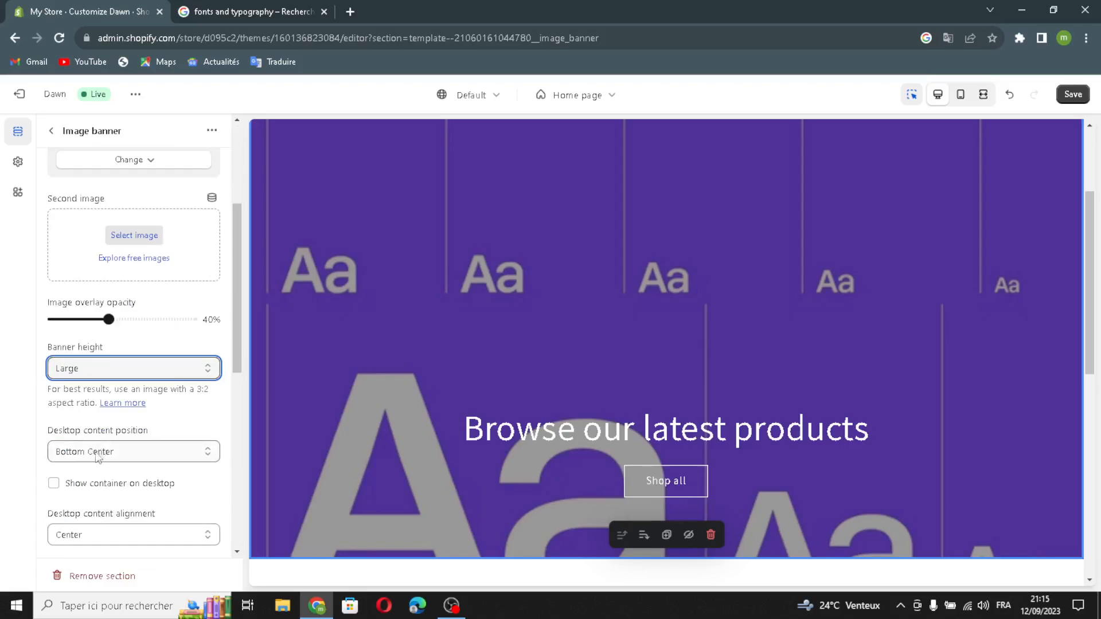
pyautogui.click(97, 453)
pyautogui.click(98, 453)
pyautogui.click(54, 483)
pyautogui.click(57, 485)
pyautogui.scroll(-3, 69, 459)
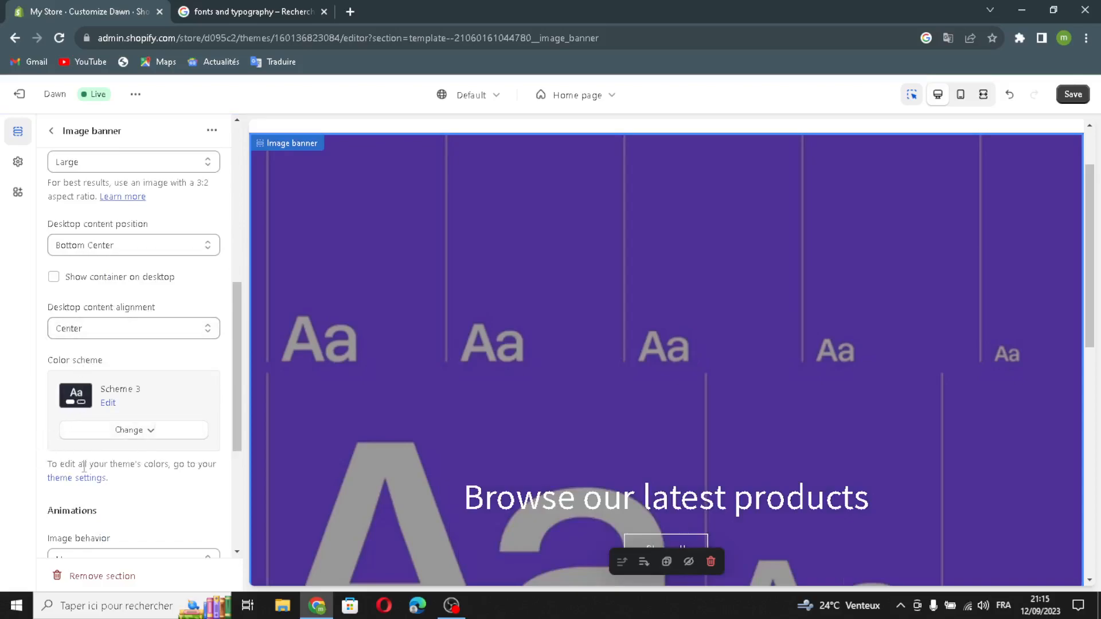
pyautogui.scroll(-2, 100, 521)
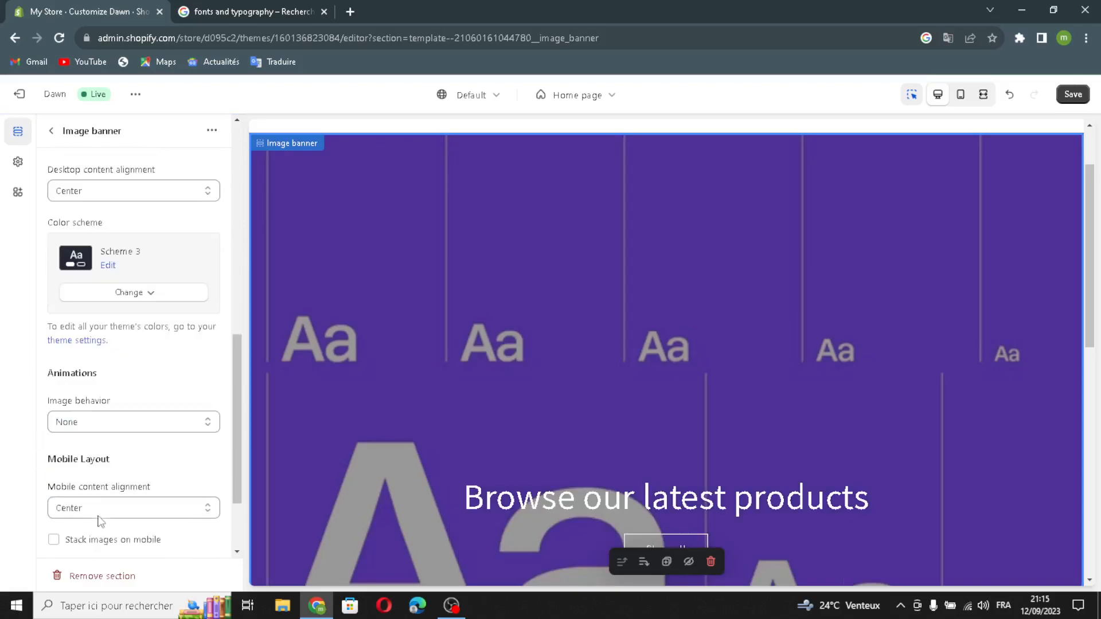
# Set the banner's image behavior to Ambient movement, enable stacked images and container on mobile, and return to the section list.
pyautogui.click(65, 425)
pyautogui.click(65, 450)
pyautogui.scroll(-2, 69, 459)
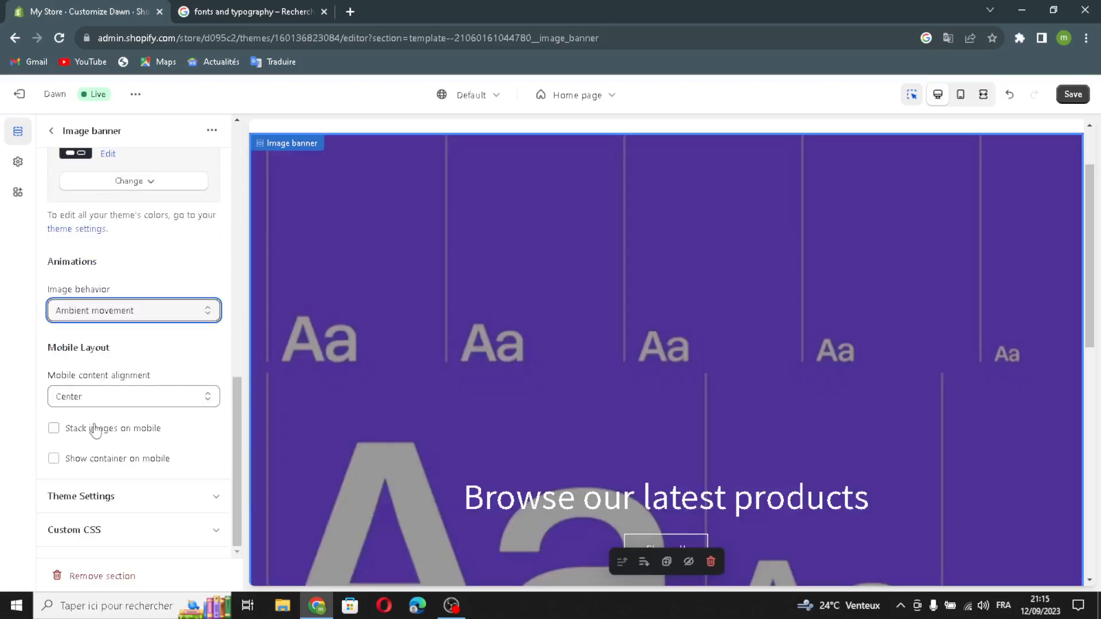
pyautogui.click(54, 428)
pyautogui.click(54, 458)
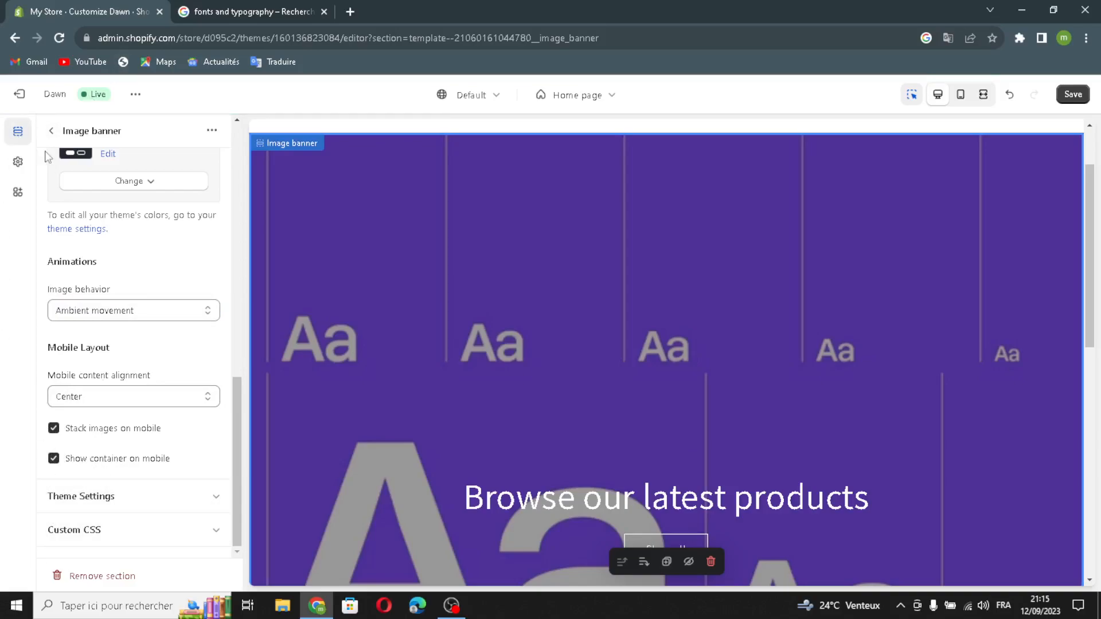
pyautogui.click(51, 131)
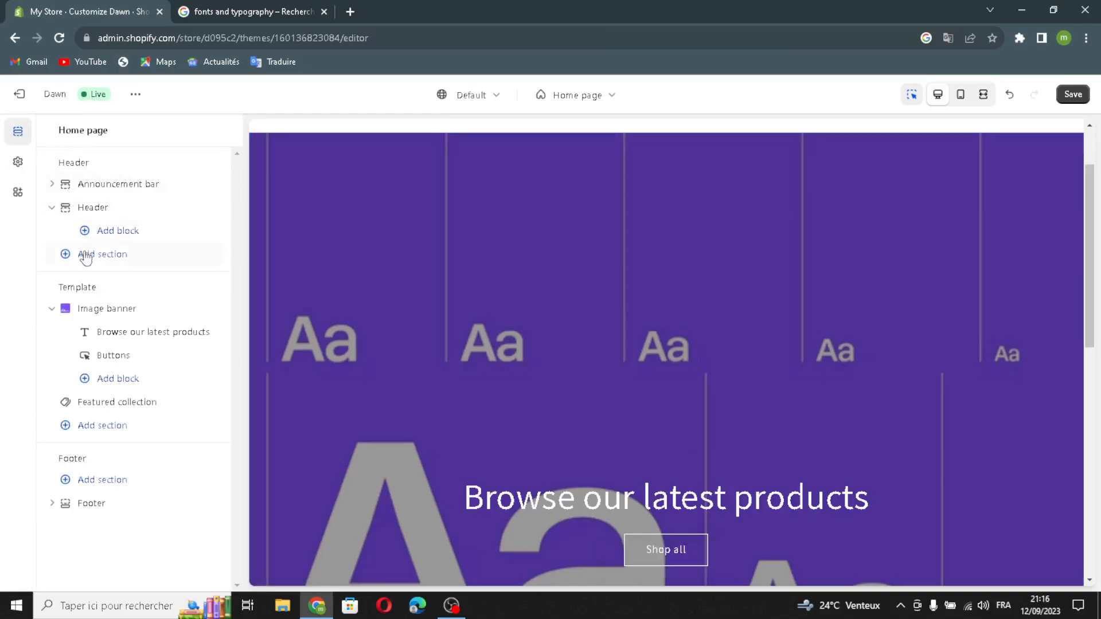
# Generate banner heading suggestions for "fonts and typography" in Expert tone and apply "Transform Your Website with Stunning Fonts and Typography.".
pyautogui.click(111, 338)
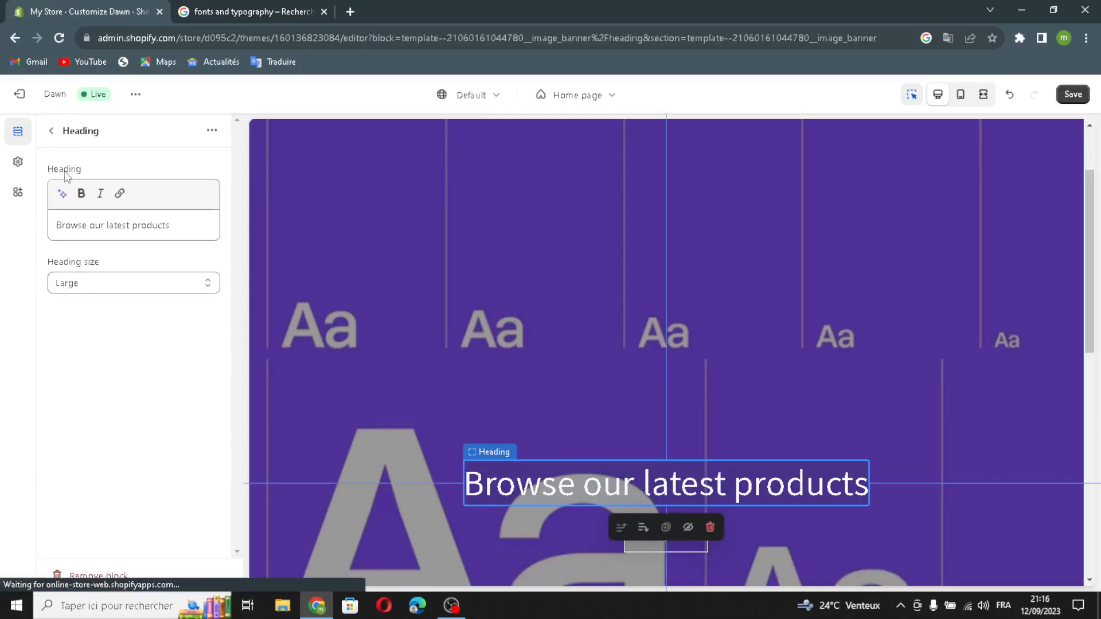
pyautogui.click(62, 193)
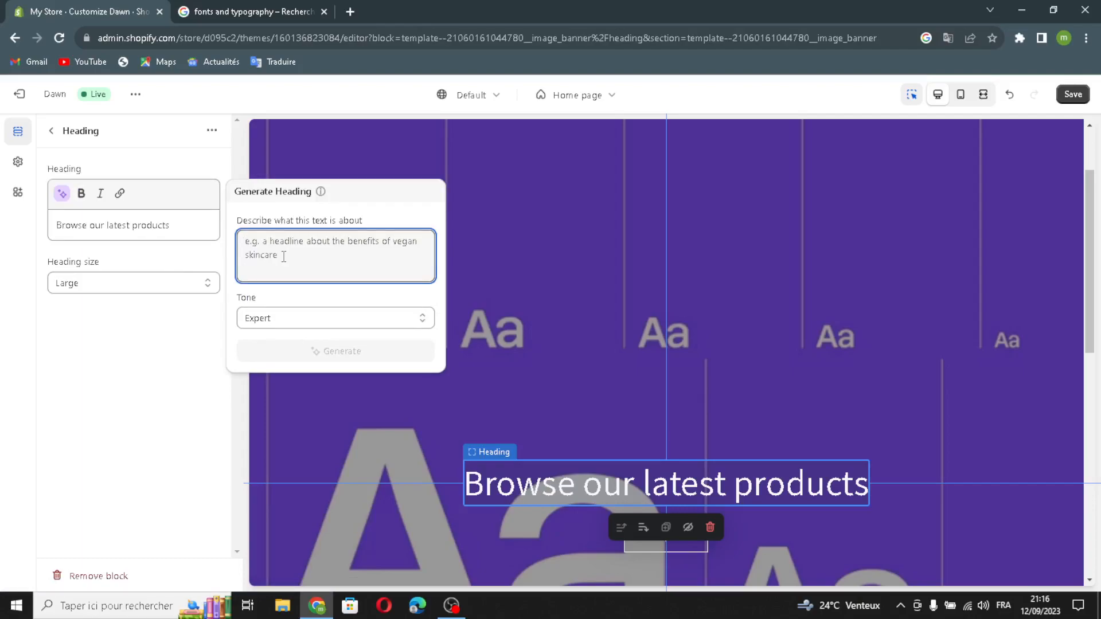
pyautogui.write('fontd')
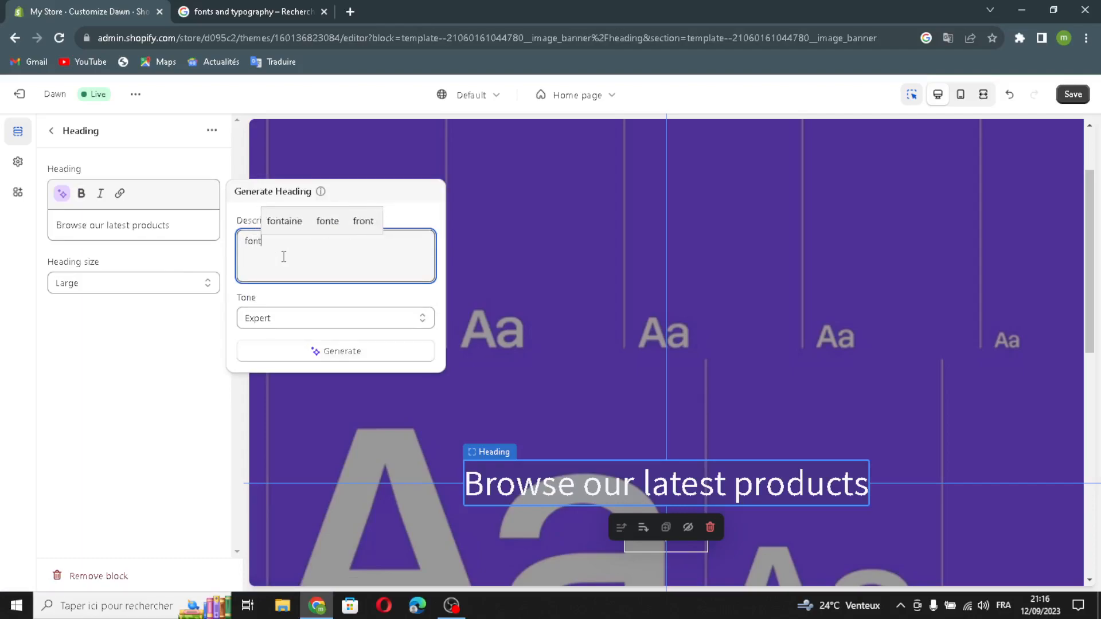
pyautogui.press('BackSpace')
pyautogui.write('s and typography')
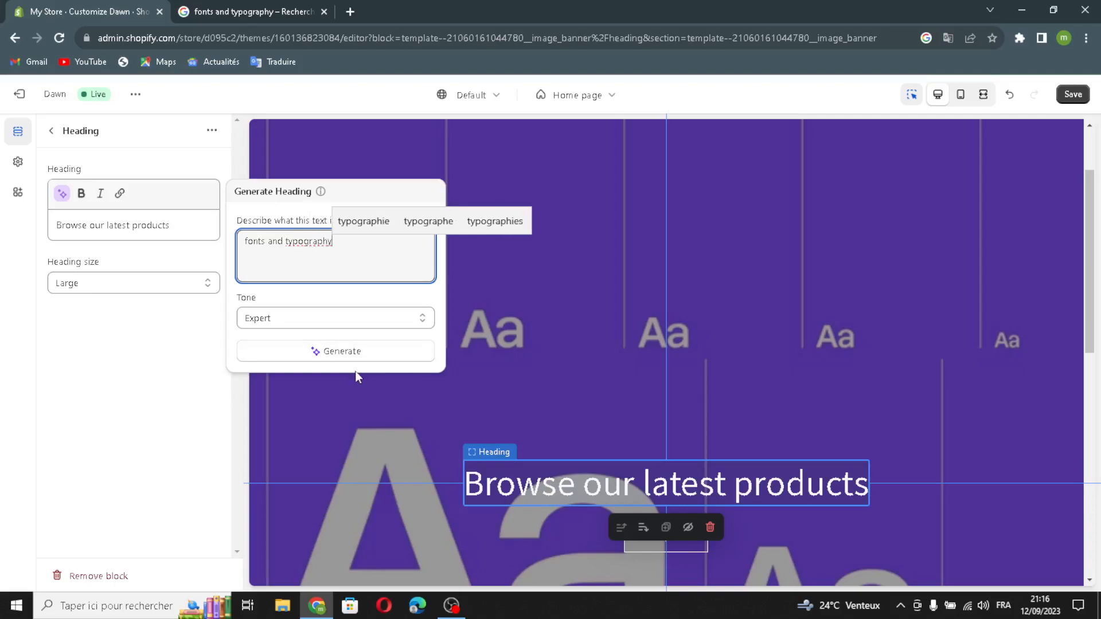
pyautogui.click(357, 352)
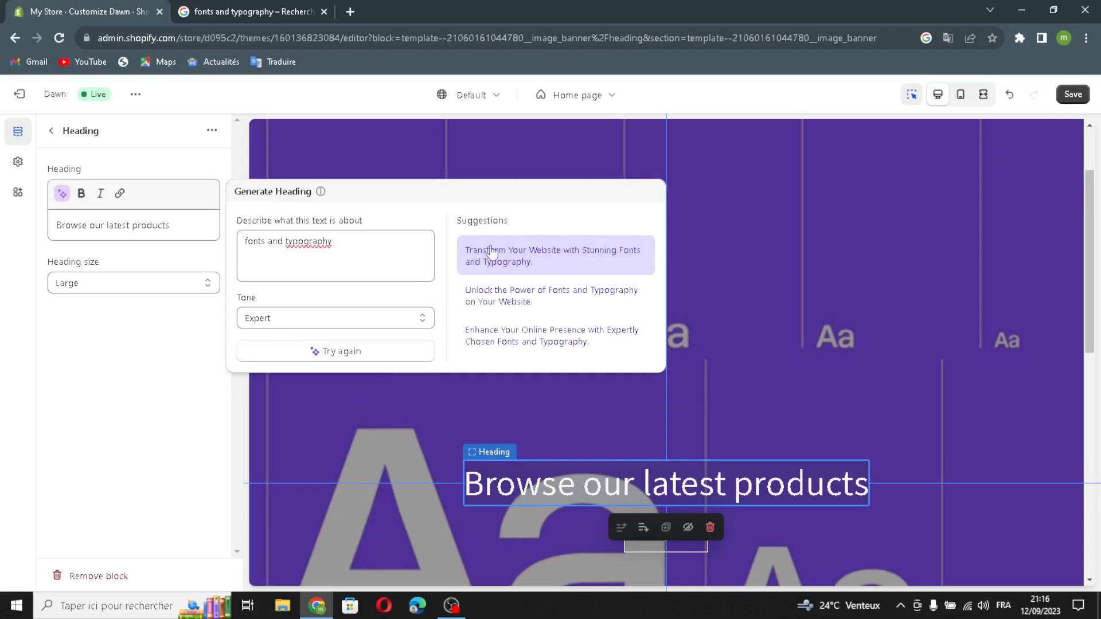
pyautogui.click(491, 250)
# Set the banner heading size to Medium and return to the section list.
pyautogui.click(108, 297)
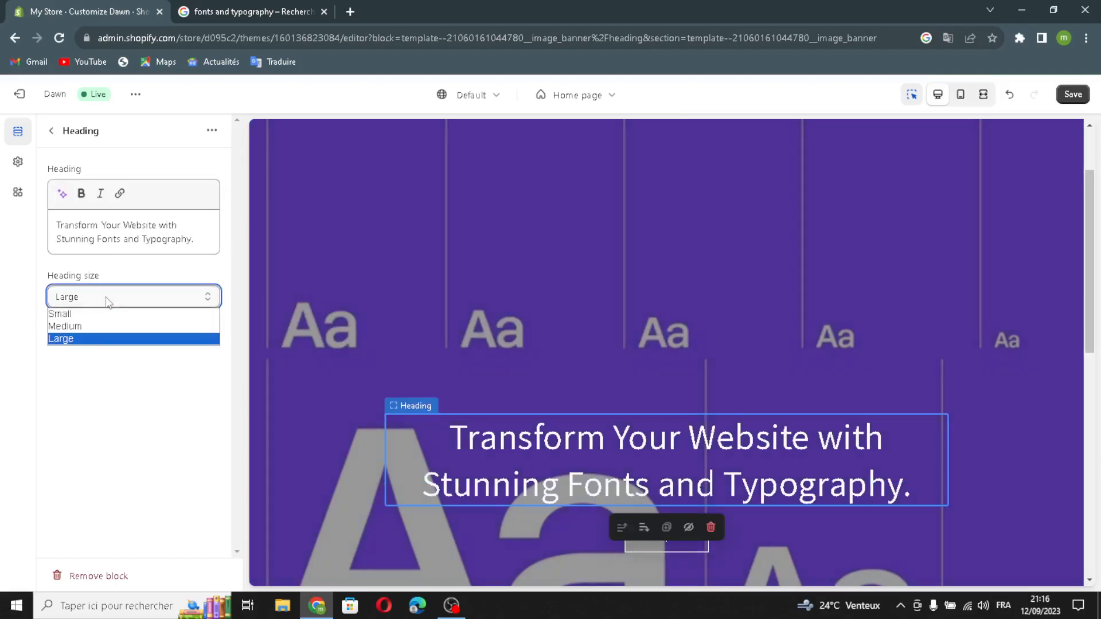
pyautogui.click(87, 326)
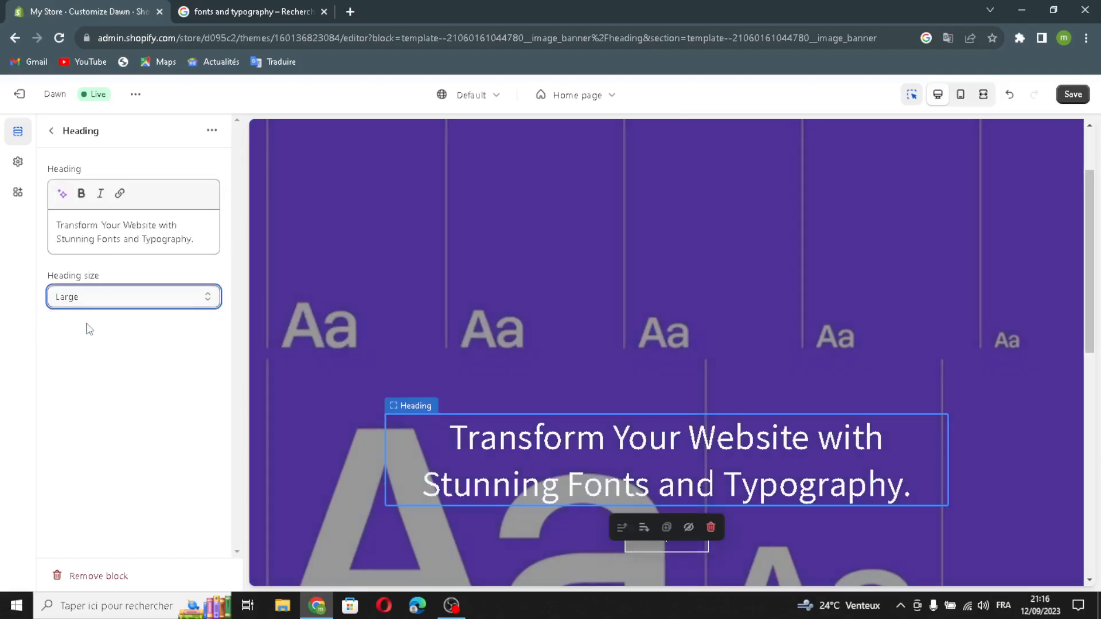
pyautogui.click(52, 130)
# Review the label and link settings of the Image banner's Buttons block and return to the section list.
pyautogui.click(121, 351)
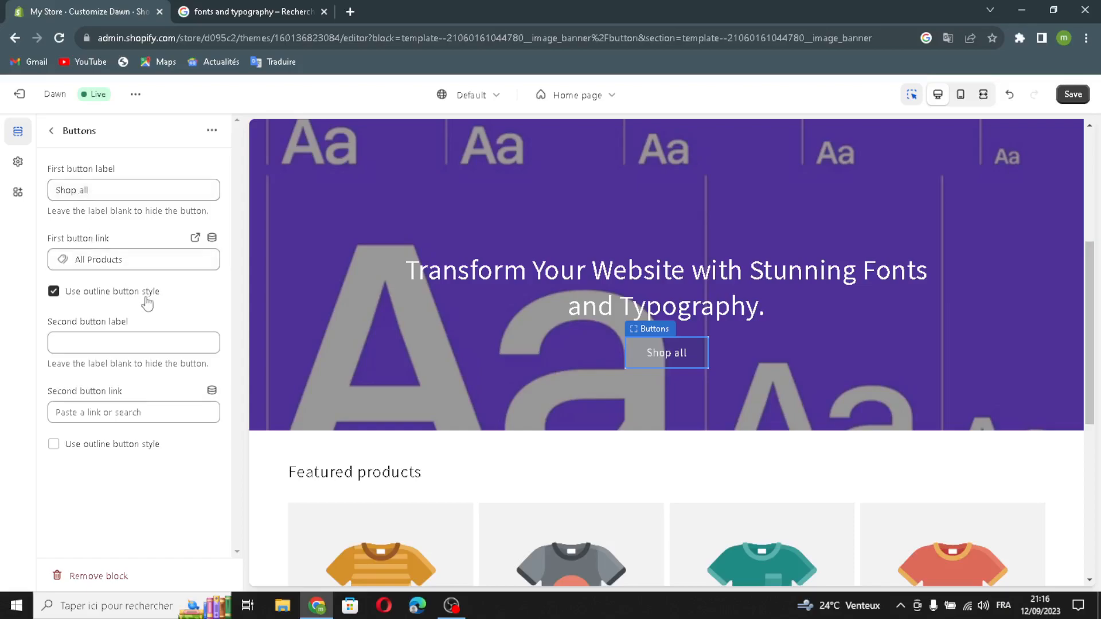
pyautogui.click(151, 262)
pyautogui.click(163, 230)
pyautogui.click(51, 132)
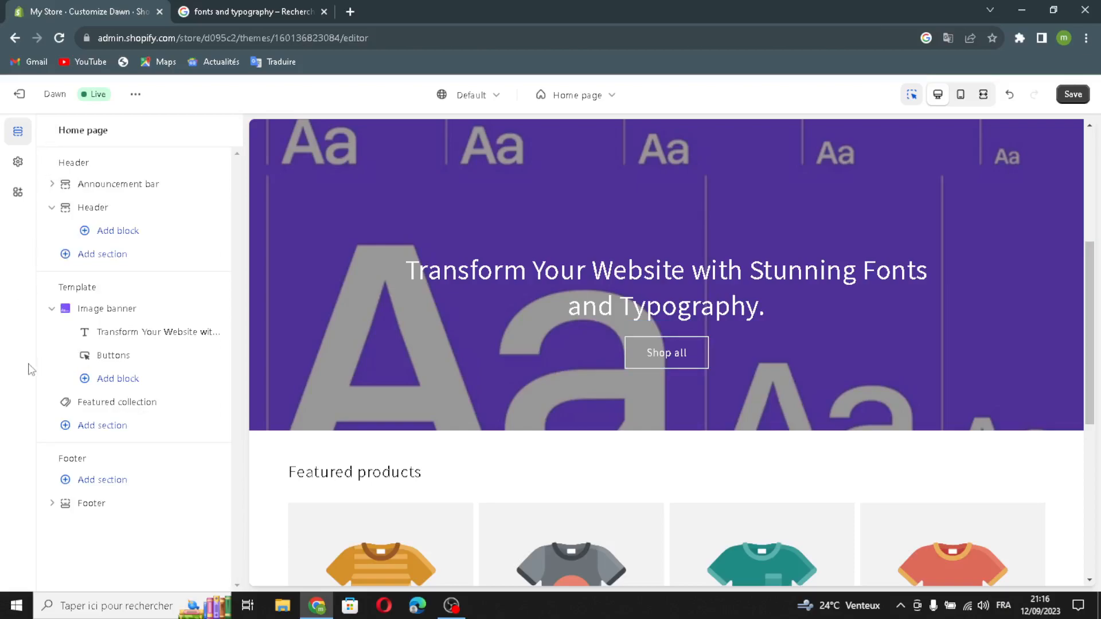
# Replace the Featured collection heading with the suggestion "Discover the Secrets of Effective Typography for Stunning Designs." generated for "fonts and typography", sized Medium.
pyautogui.click(75, 404)
pyautogui.click(135, 227)
pyautogui.moveTo(123, 225); pyautogui.dragTo(146, 204)
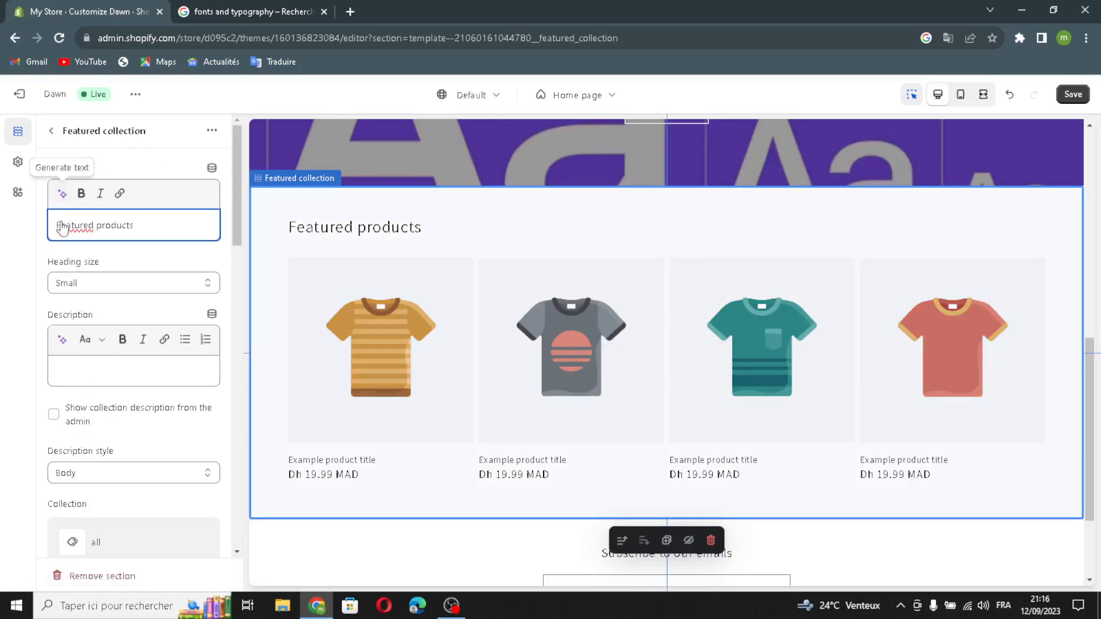
pyautogui.click(62, 194)
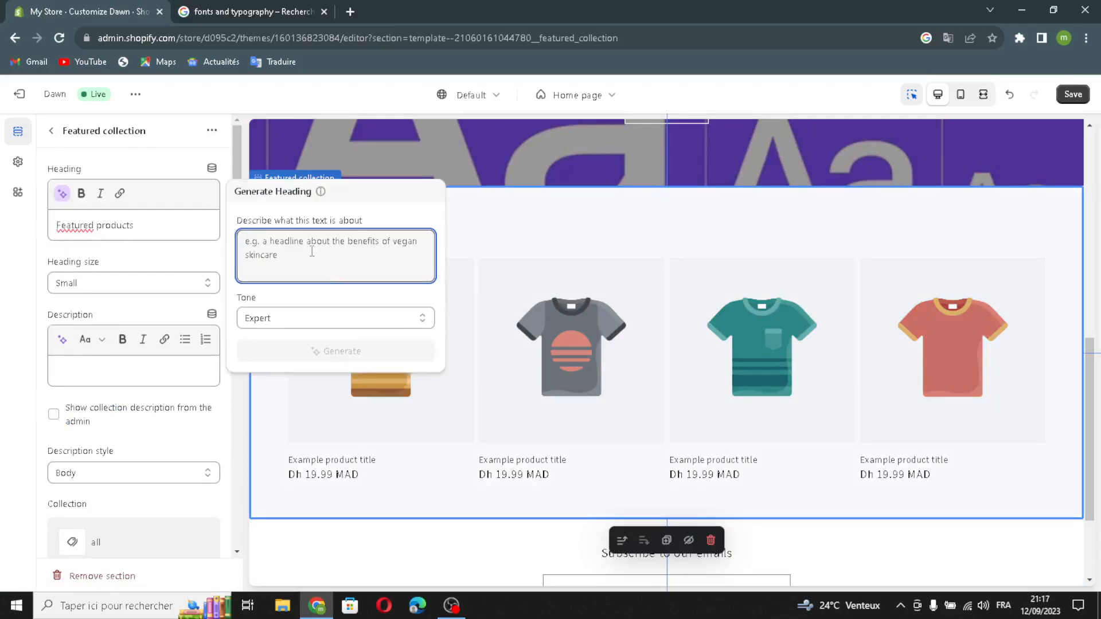
pyautogui.write('fon')
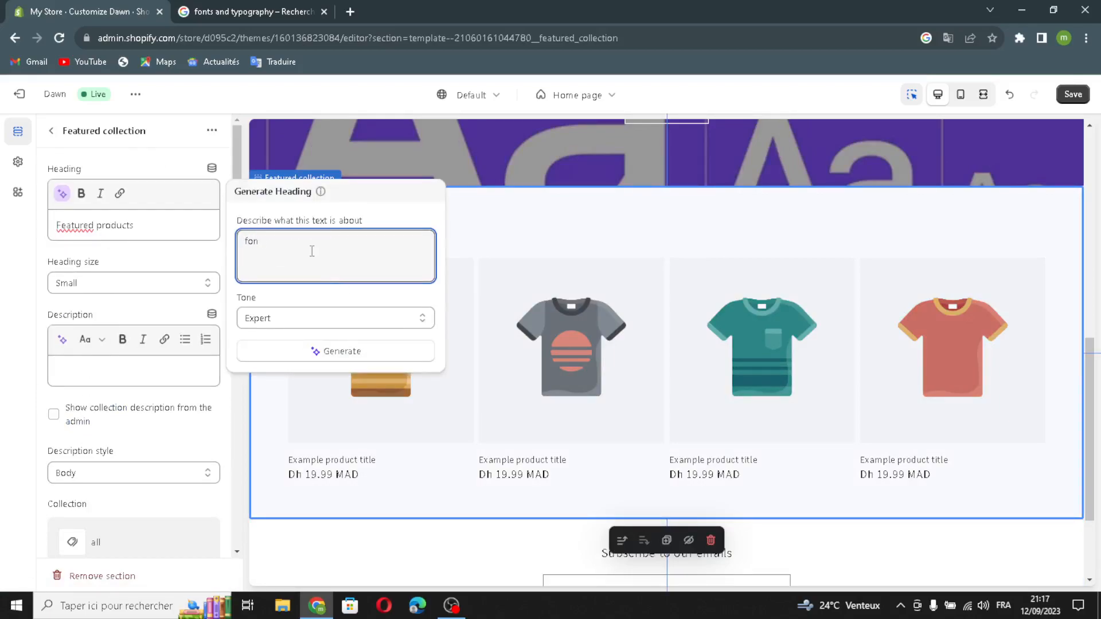
pyautogui.write('ts and')
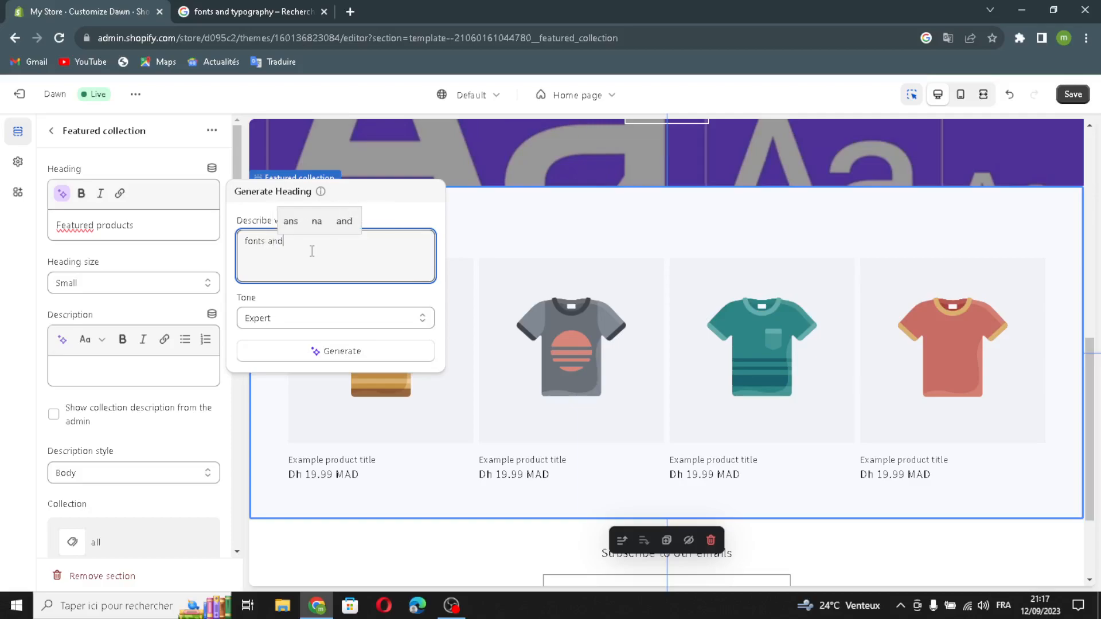
pyautogui.write(' typography')
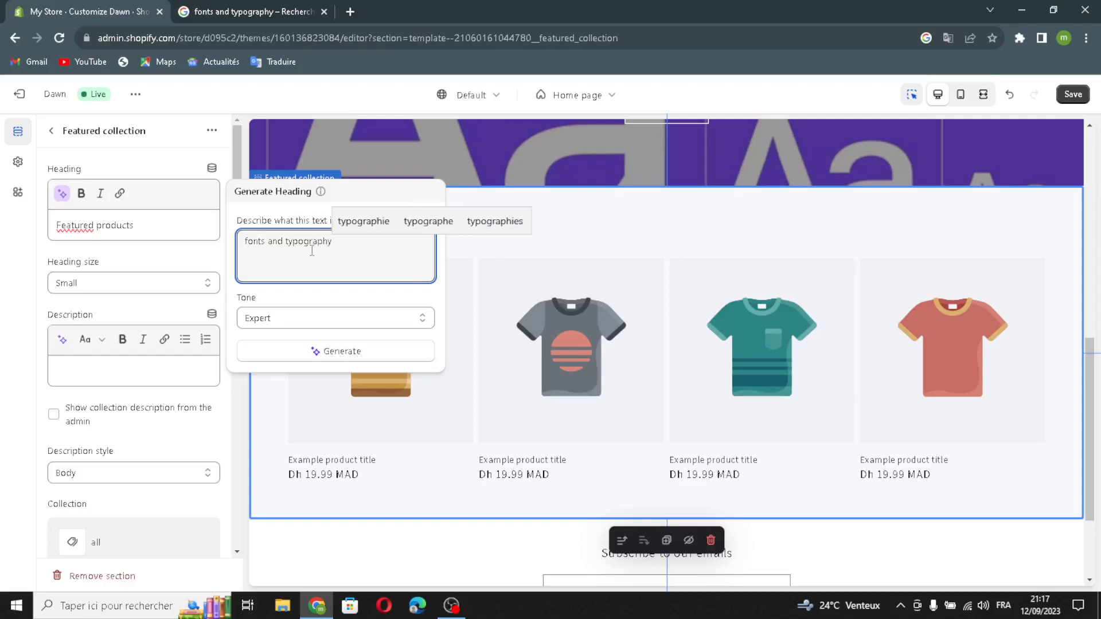
pyautogui.click(316, 355)
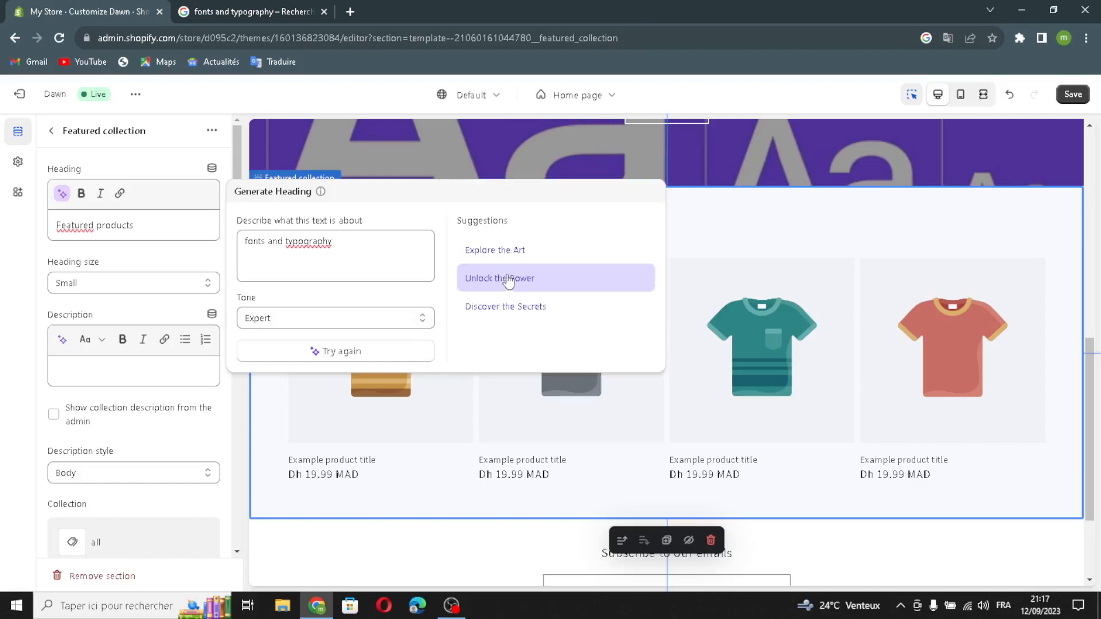
pyautogui.click(481, 338)
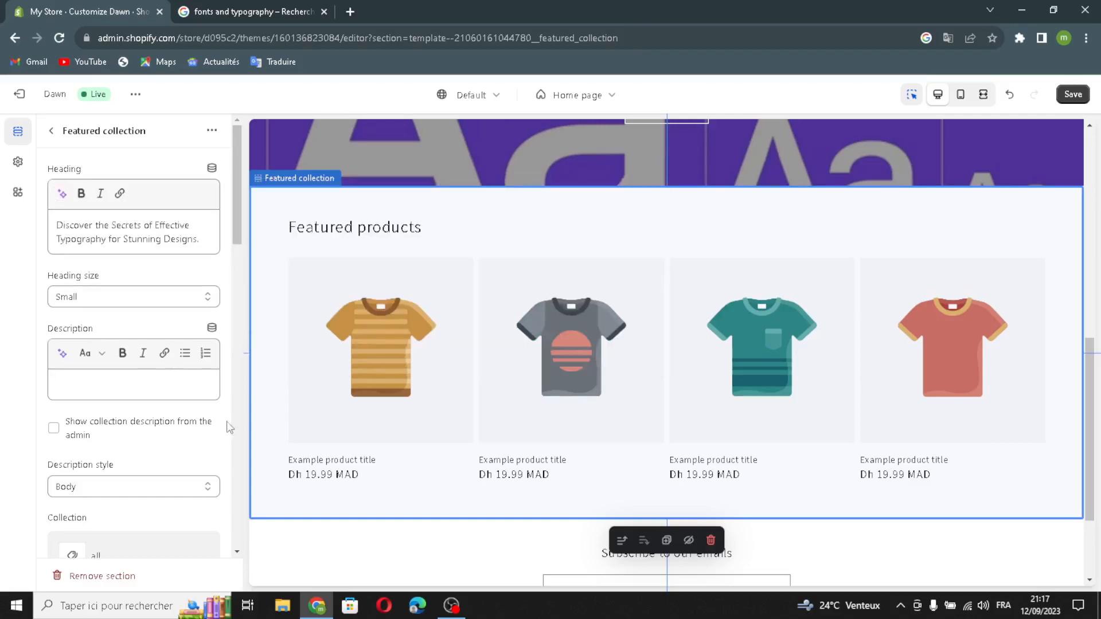
pyautogui.click(75, 295)
pyautogui.click(67, 326)
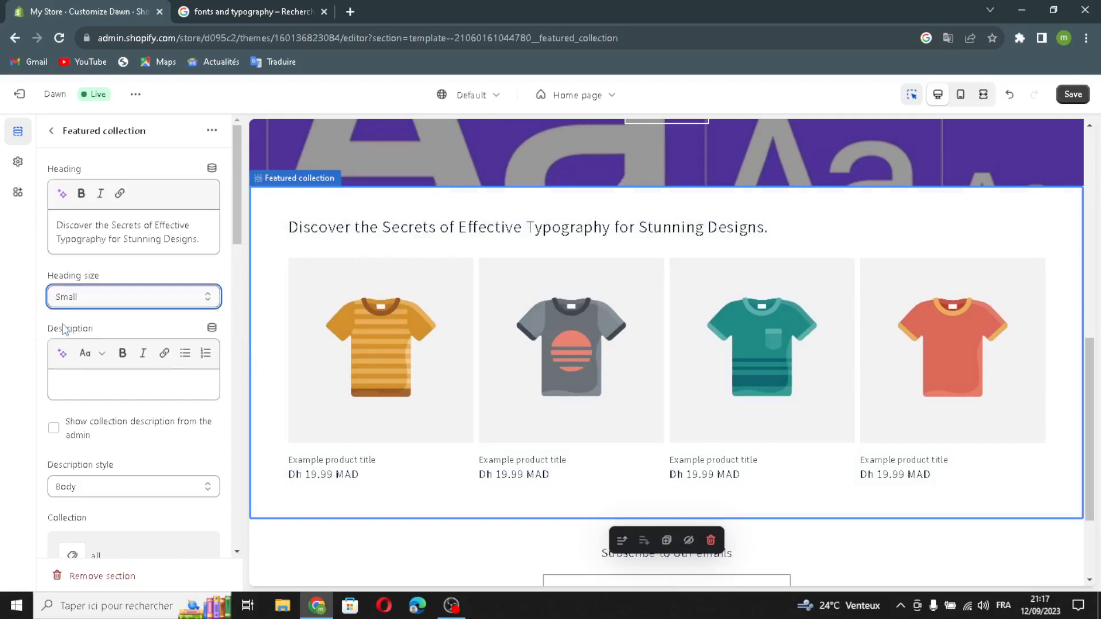
# Generate a Featured collection description for "fonts and typography" and apply the suggestion beginning "Experience the power of effective typography".
pyautogui.click(62, 354)
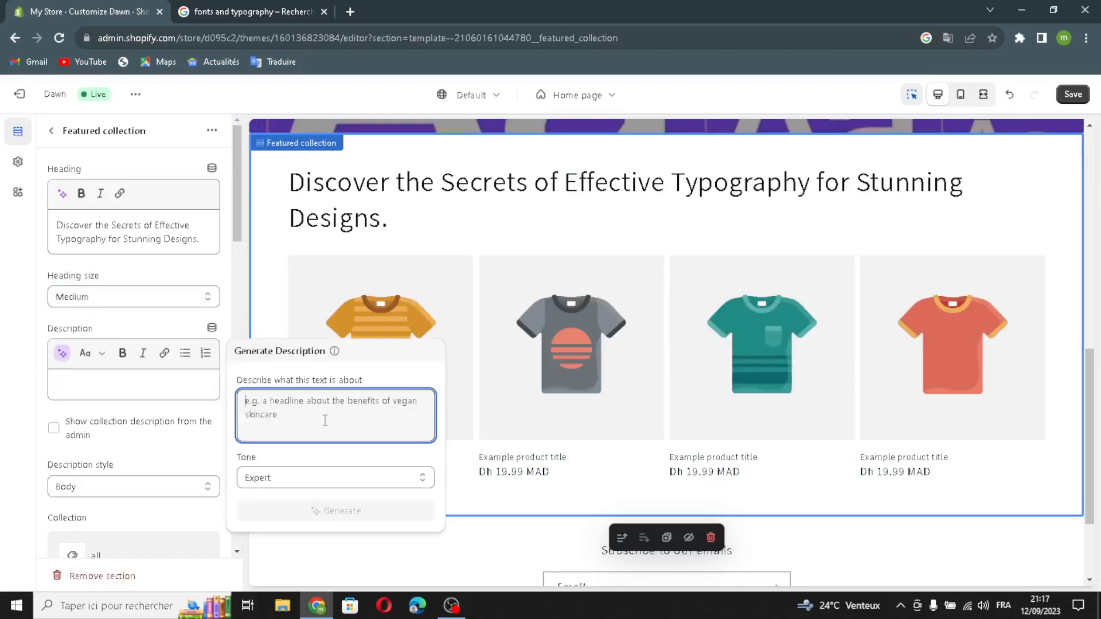
pyautogui.write('fonts and typography')
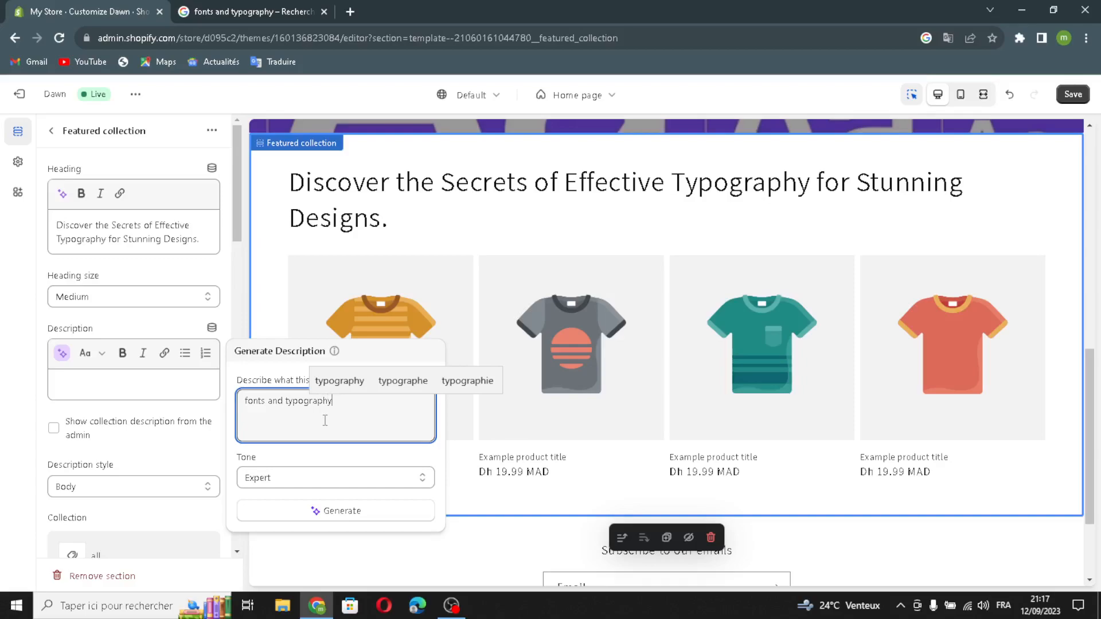
pyautogui.click(294, 513)
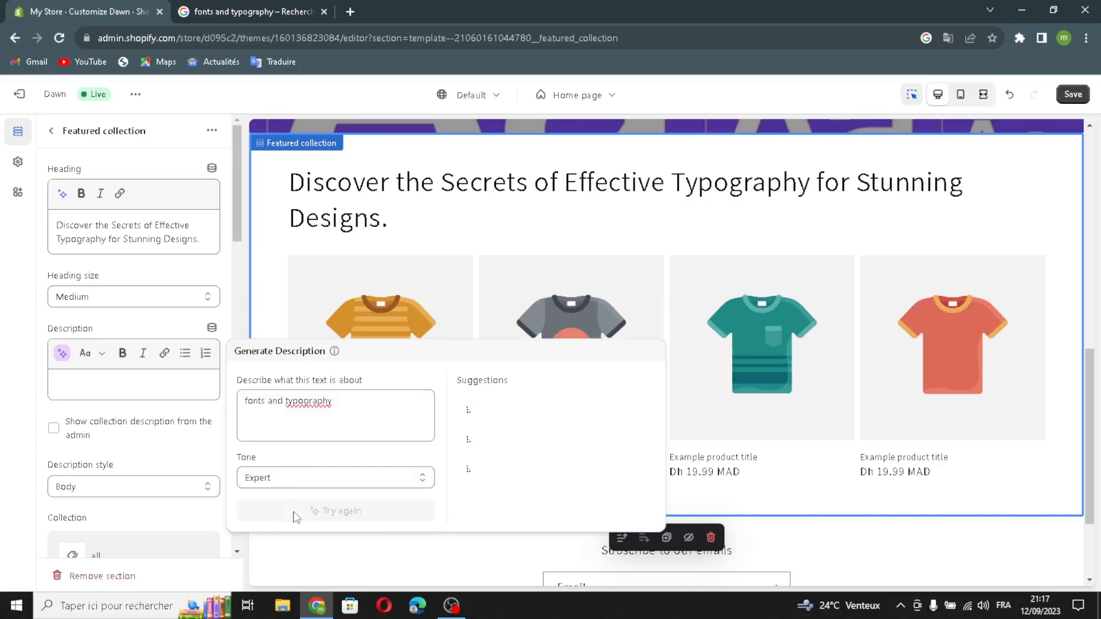
pyautogui.click(545, 482)
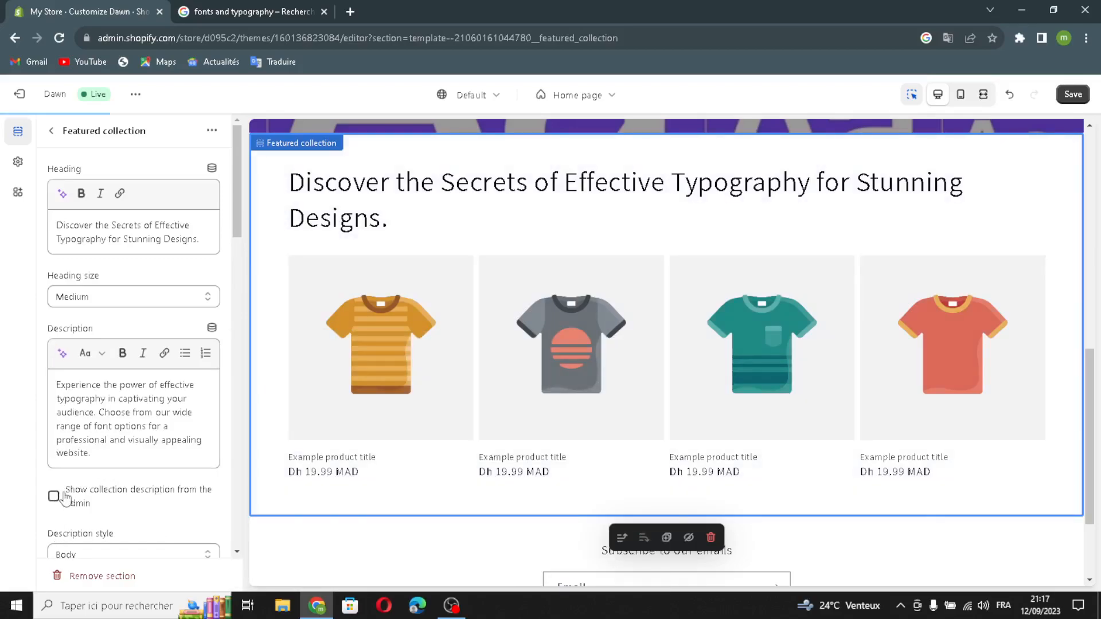
# Enable showing the collection description from the admin and make the Featured collection products full width.
pyautogui.click(54, 497)
pyautogui.scroll(-1, 140, 489)
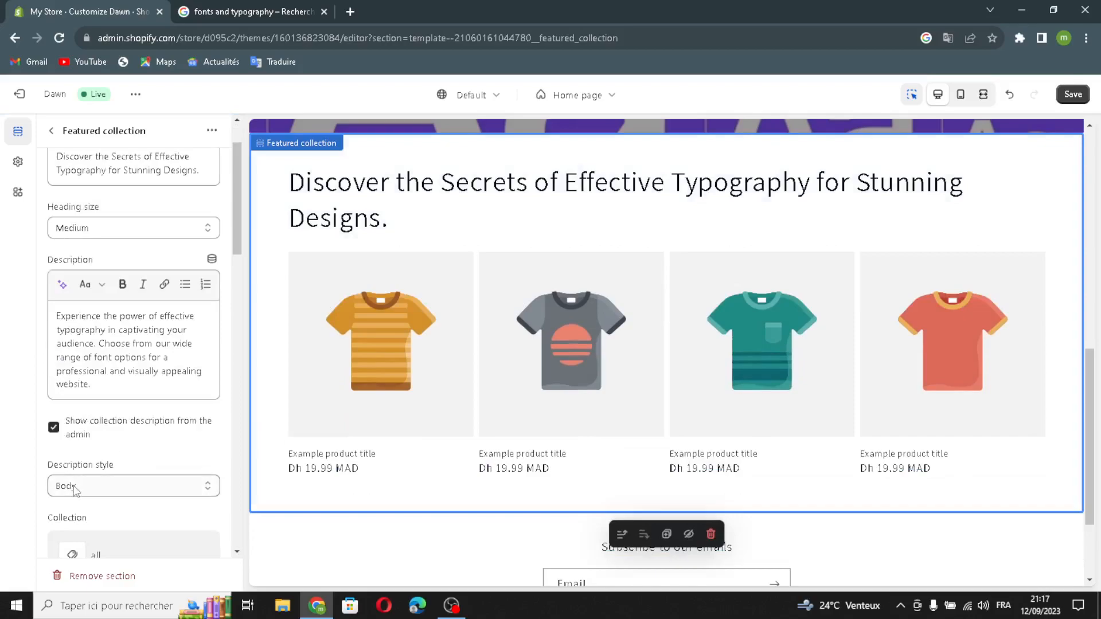
pyautogui.scroll(-3, 90, 493)
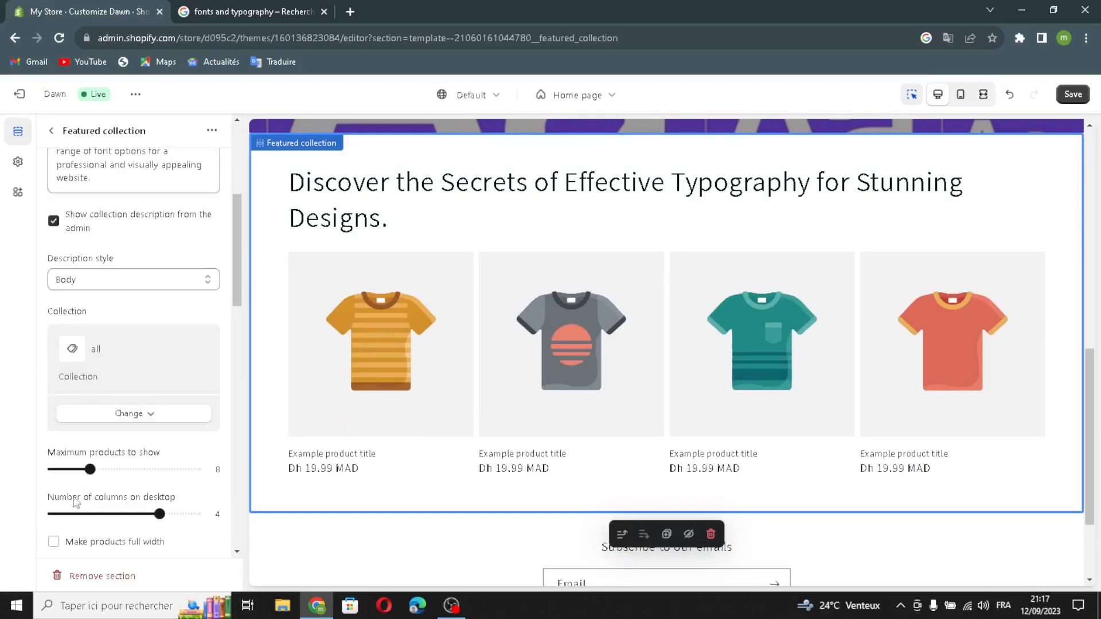
pyautogui.scroll(-1, 41, 520)
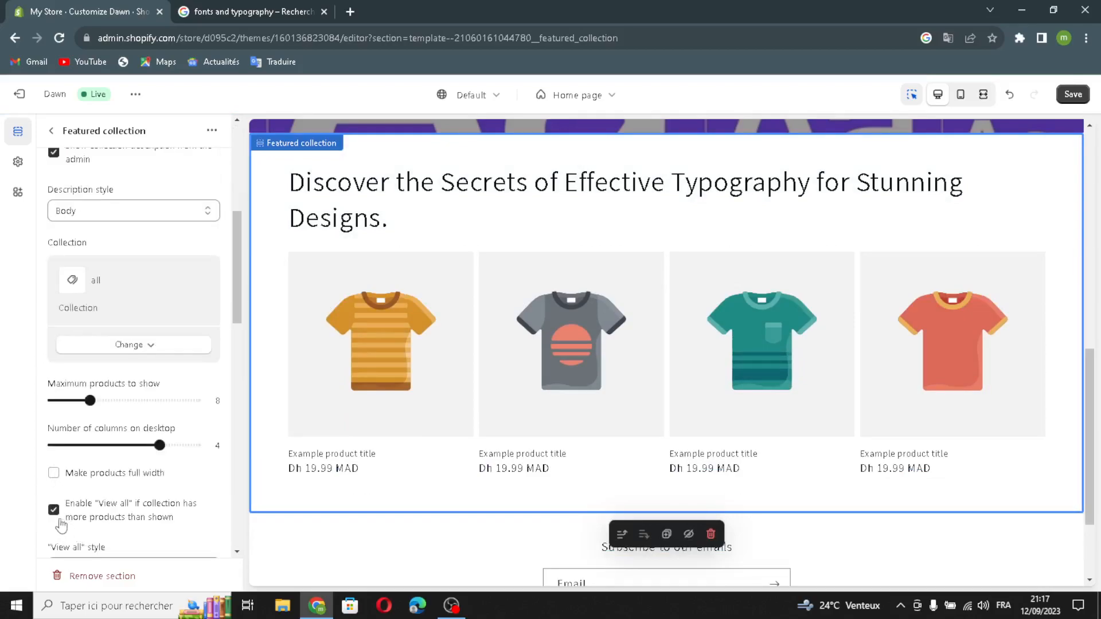
pyautogui.click(53, 475)
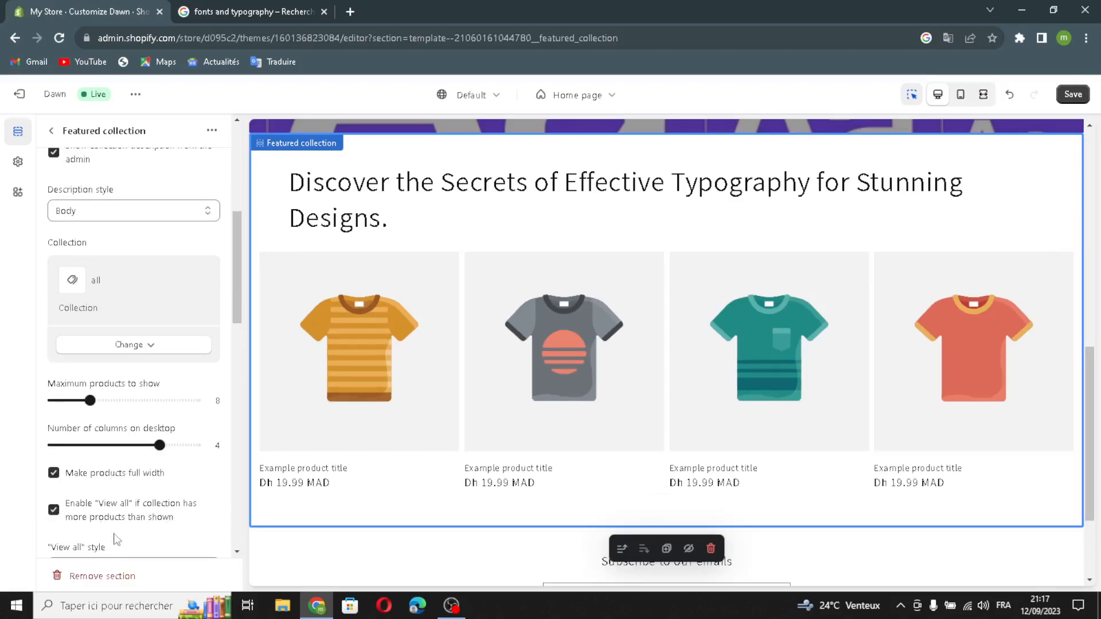
# Enable Show vendor, Show product rating and the quick add button for the Featured collection's product cards, and return to the section list.
pyautogui.scroll(-1, 116, 539)
pyautogui.scroll(-1, 86, 511)
pyautogui.click(63, 465)
pyautogui.scroll(-7, 140, 479)
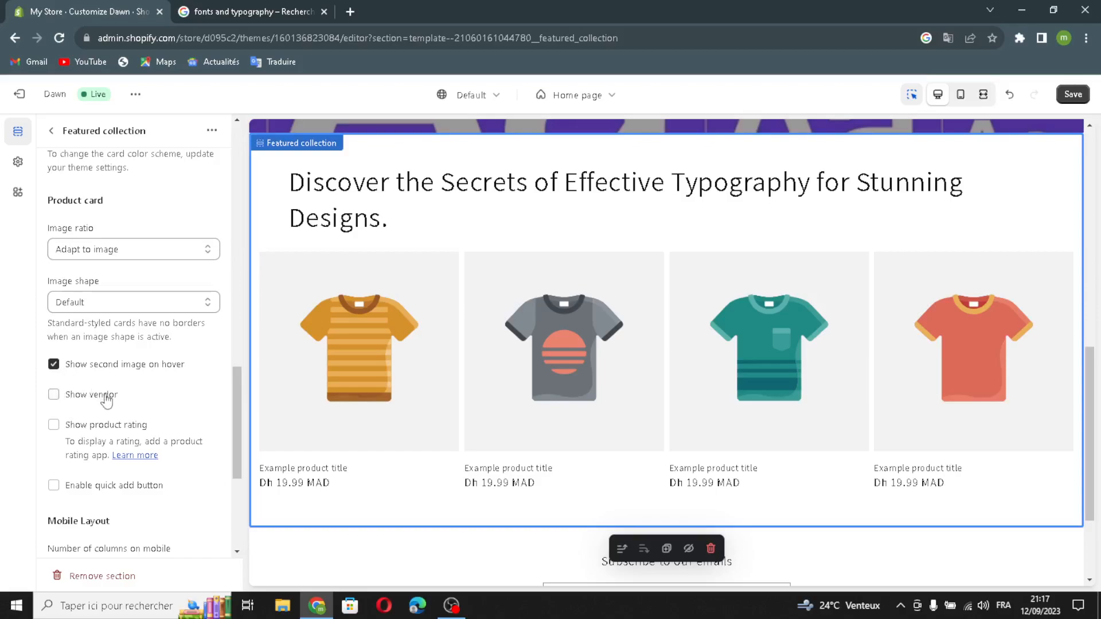
pyautogui.click(54, 395)
pyautogui.click(58, 428)
pyautogui.click(56, 487)
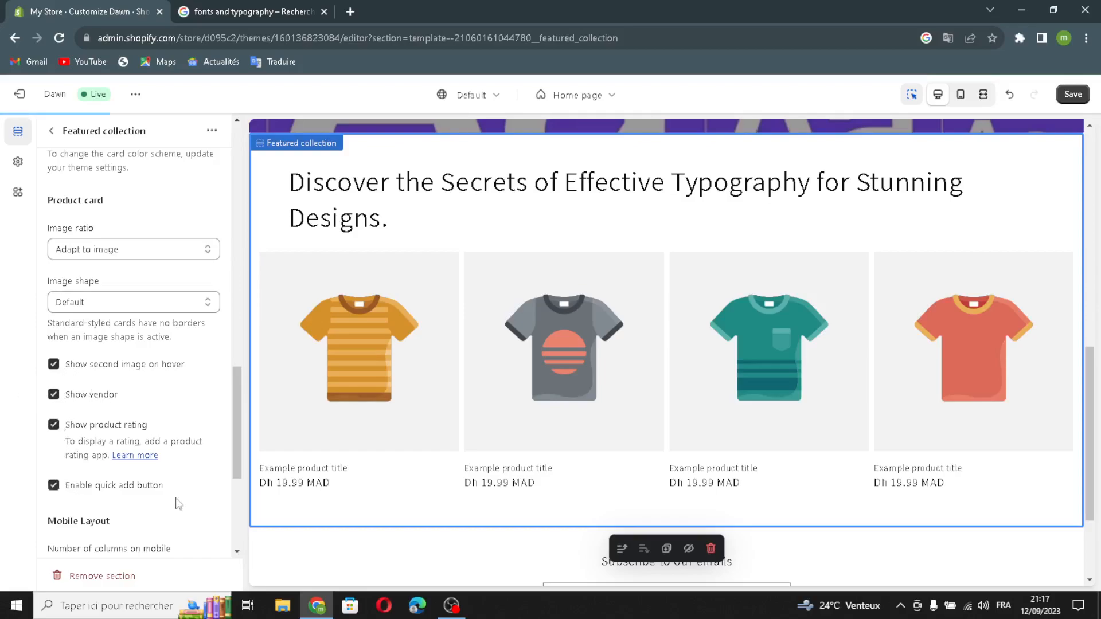
pyautogui.click(52, 133)
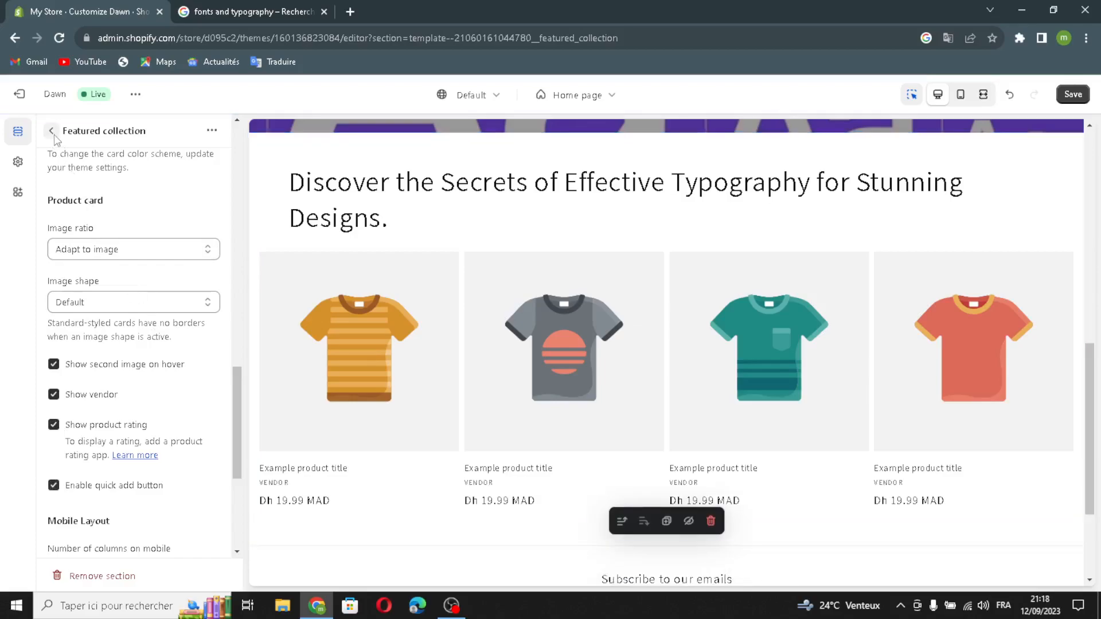
# Browse the section types available for the home page template and close the list without adding one.
pyautogui.click(72, 436)
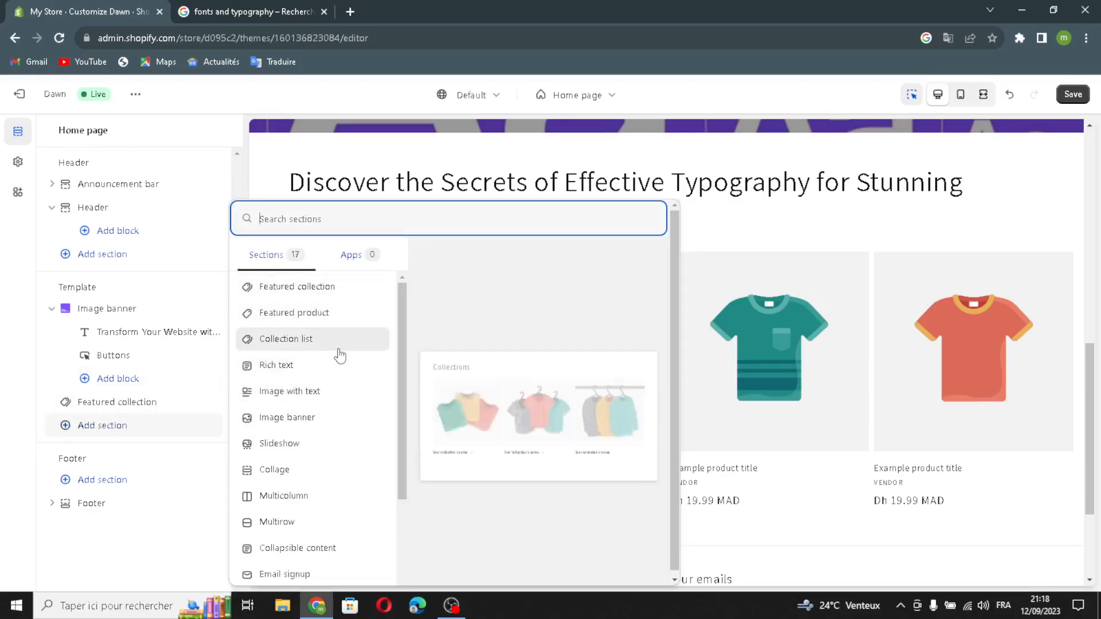
pyautogui.scroll(-2, 285, 408)
pyautogui.scroll(2, 286, 409)
pyautogui.click(3, 321)
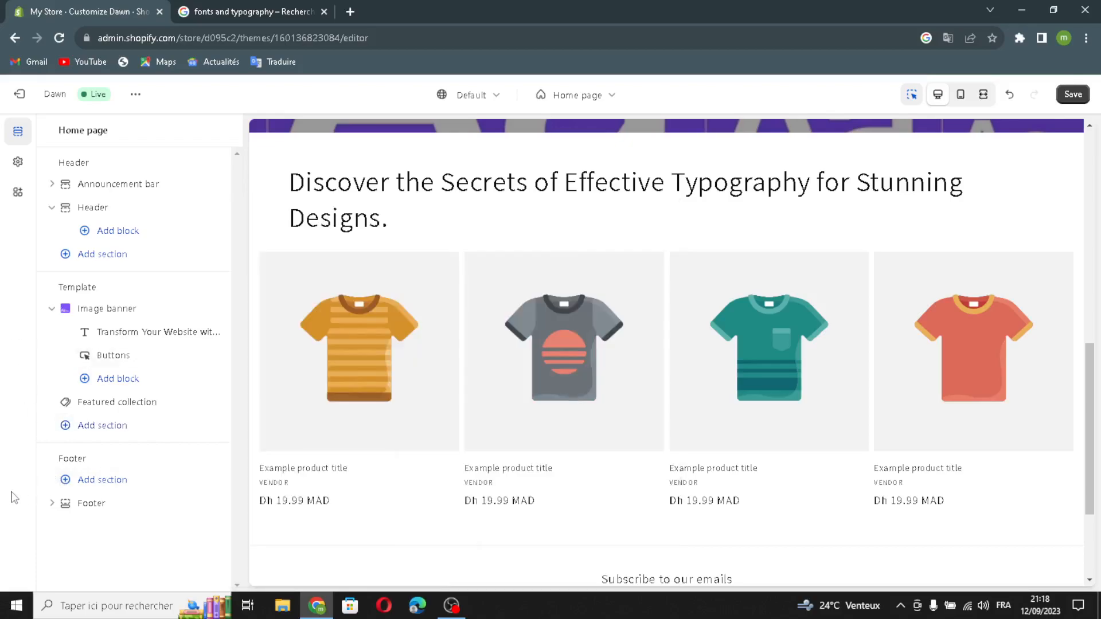
# Open the Footer section's settings and review its color scheme choices.
pyautogui.click(81, 504)
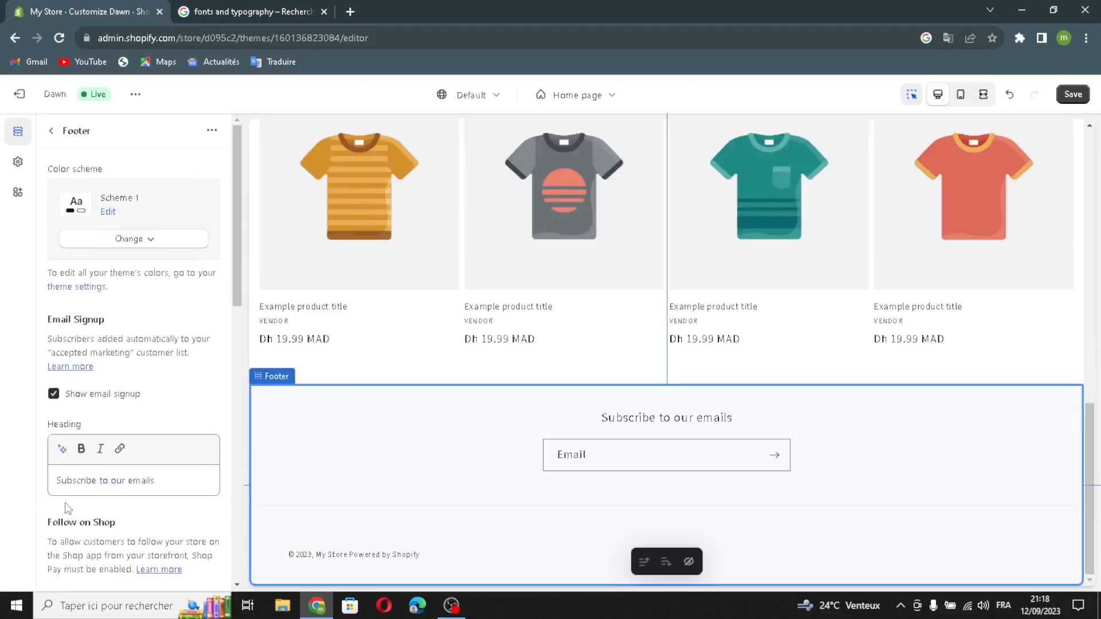
pyautogui.click(144, 244)
pyautogui.click(99, 339)
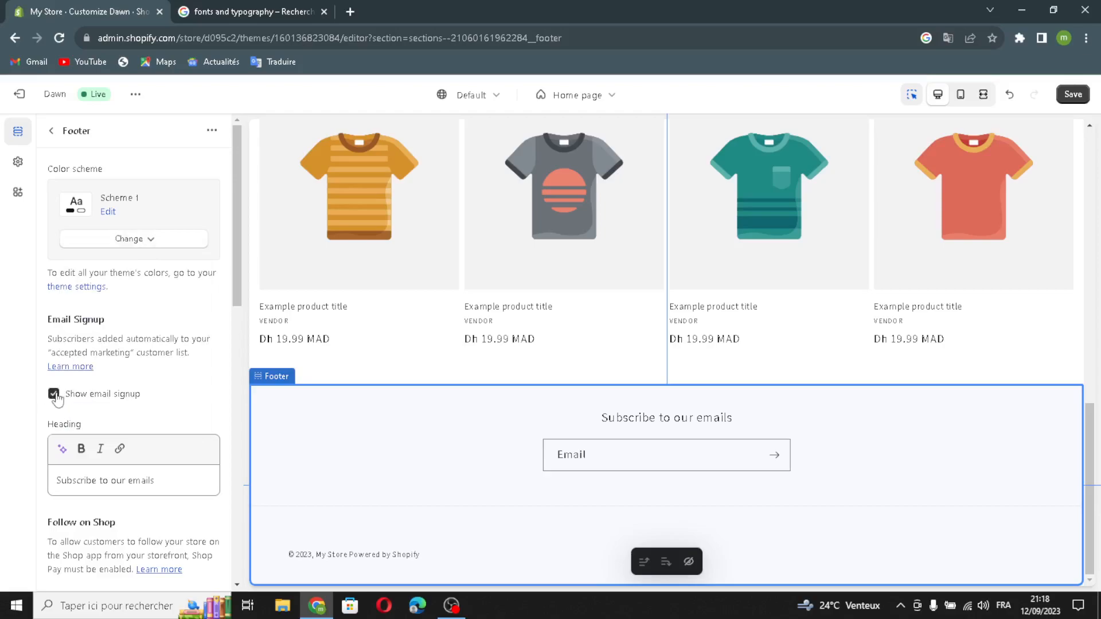
# Replace the Footer signup heading with the suggestion "Discover the Art of Typography: Find the Perfect Fonts for Your Website." generated for "fonts and typography".
pyautogui.click(62, 449)
pyautogui.write('fonts and')
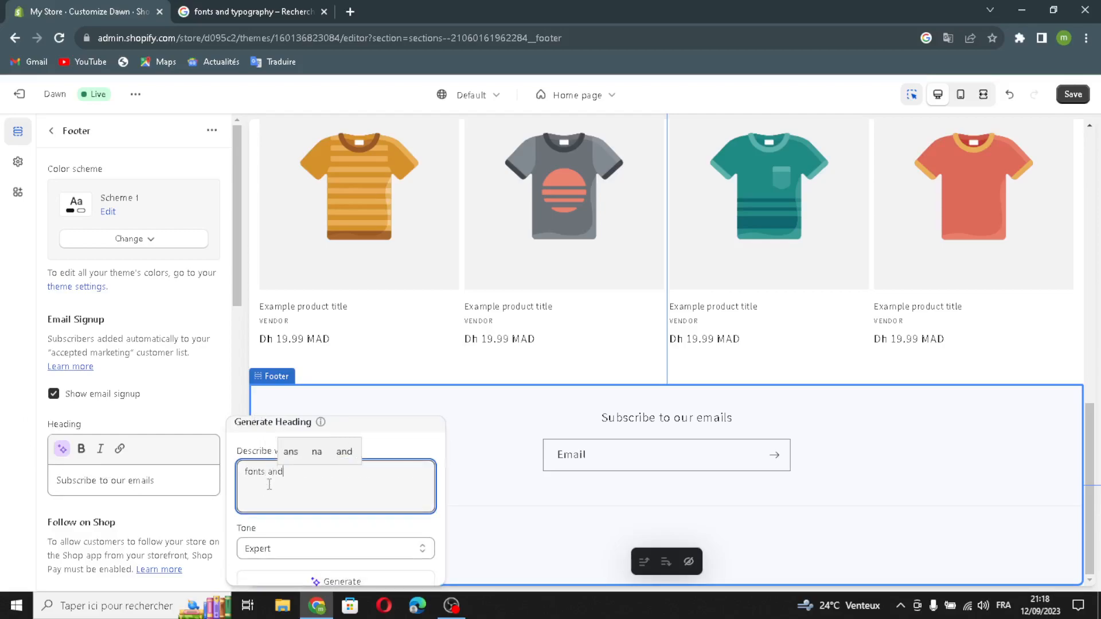
pyautogui.write(' typog')
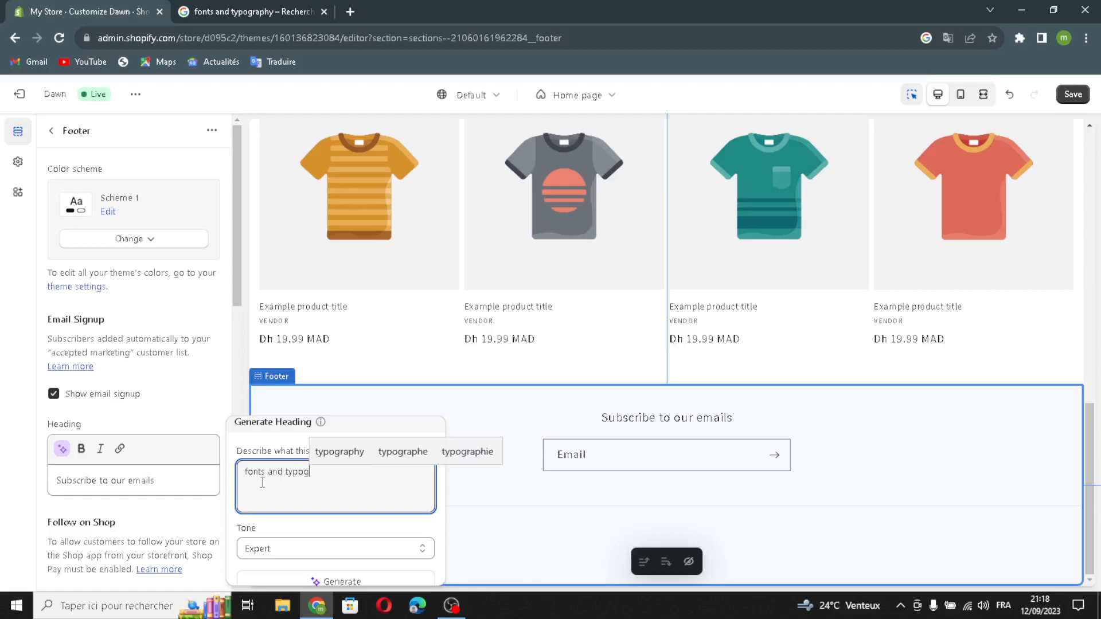
pyautogui.write('raphy')
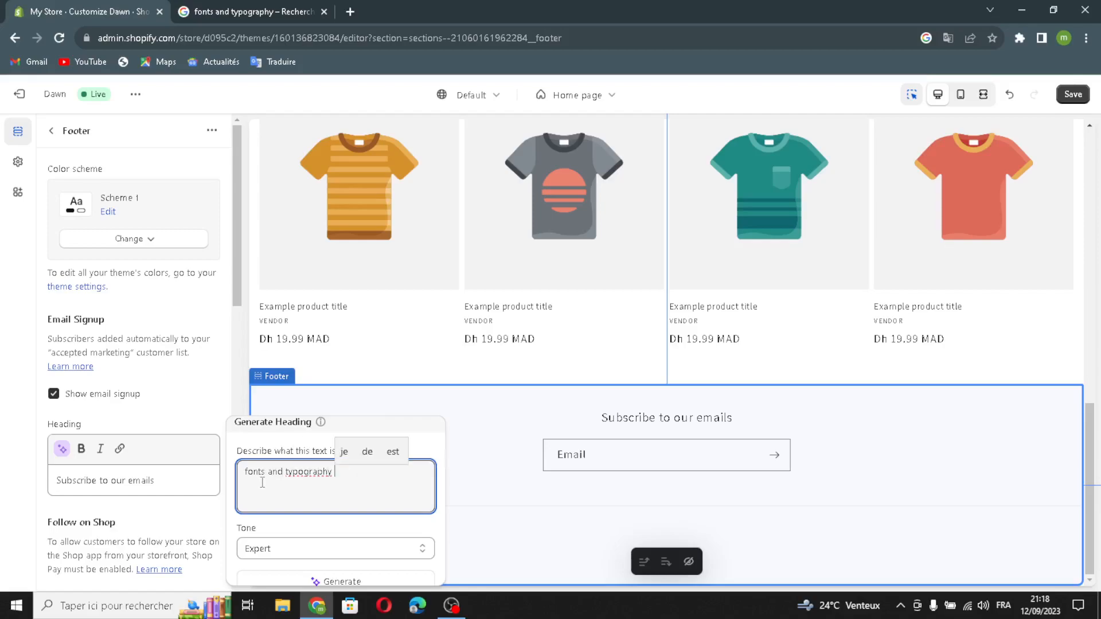
pyautogui.click(250, 581)
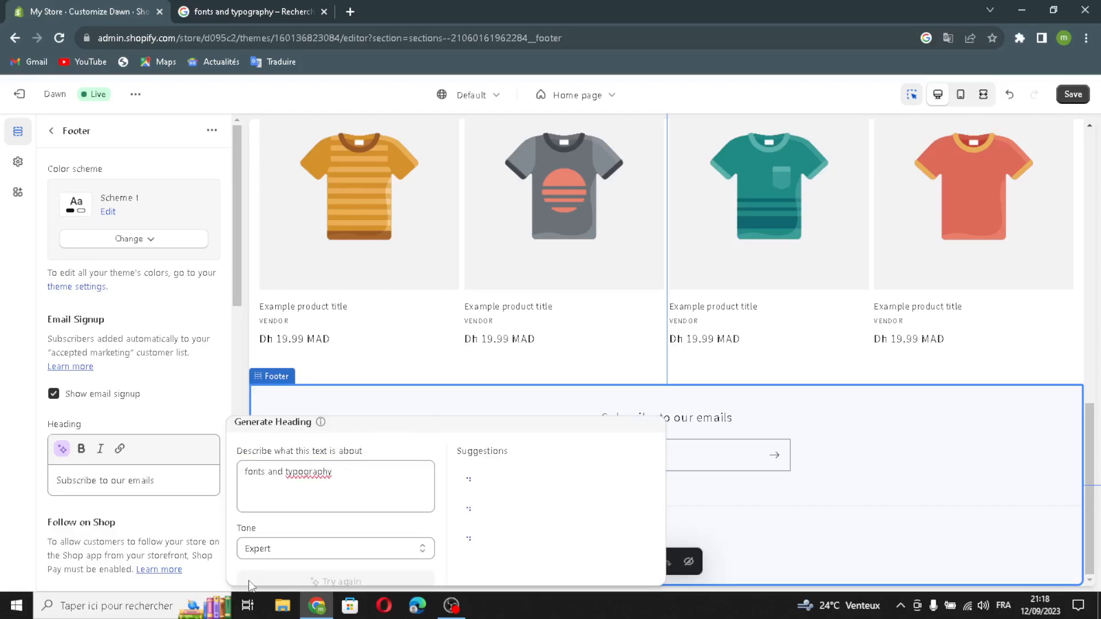
pyautogui.click(496, 492)
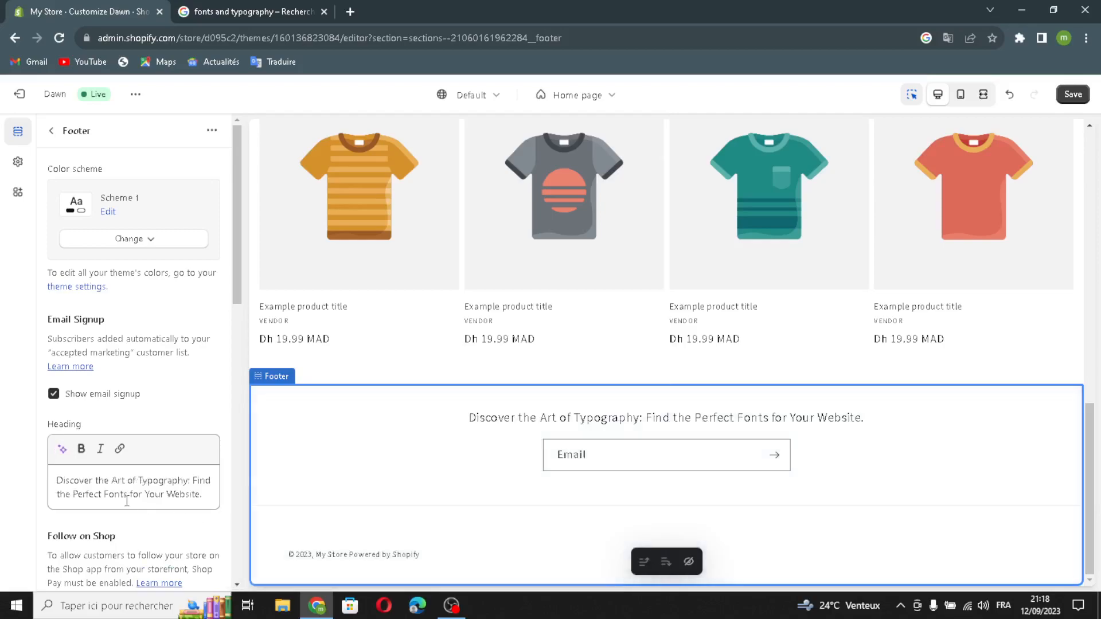
pyautogui.scroll(-1, 127, 501)
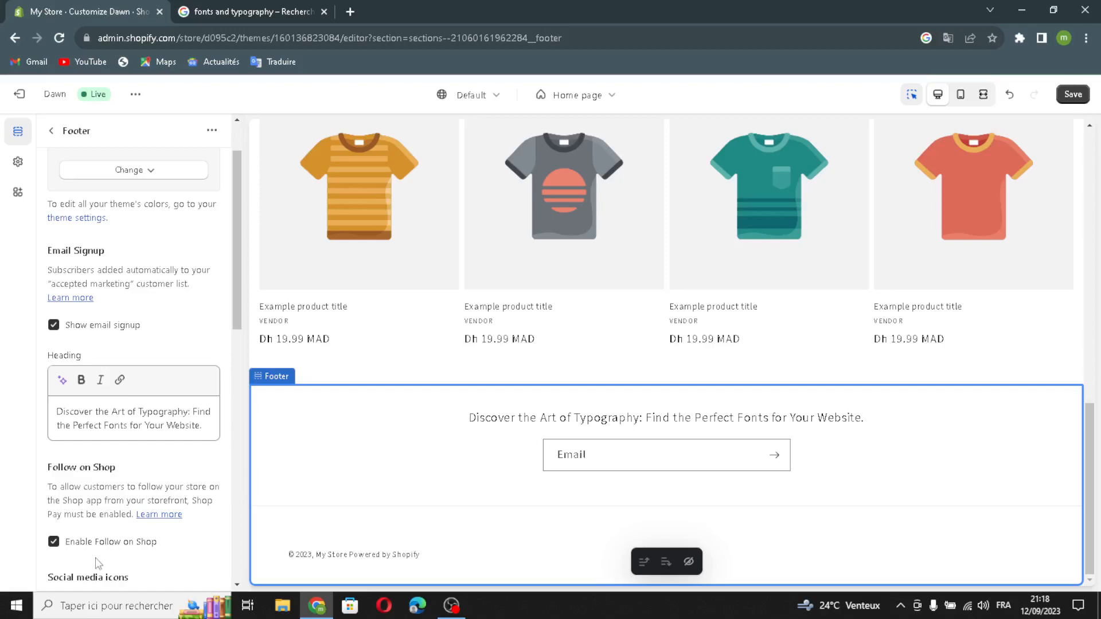
pyautogui.scroll(-1, 99, 567)
pyautogui.scroll(2, 113, 476)
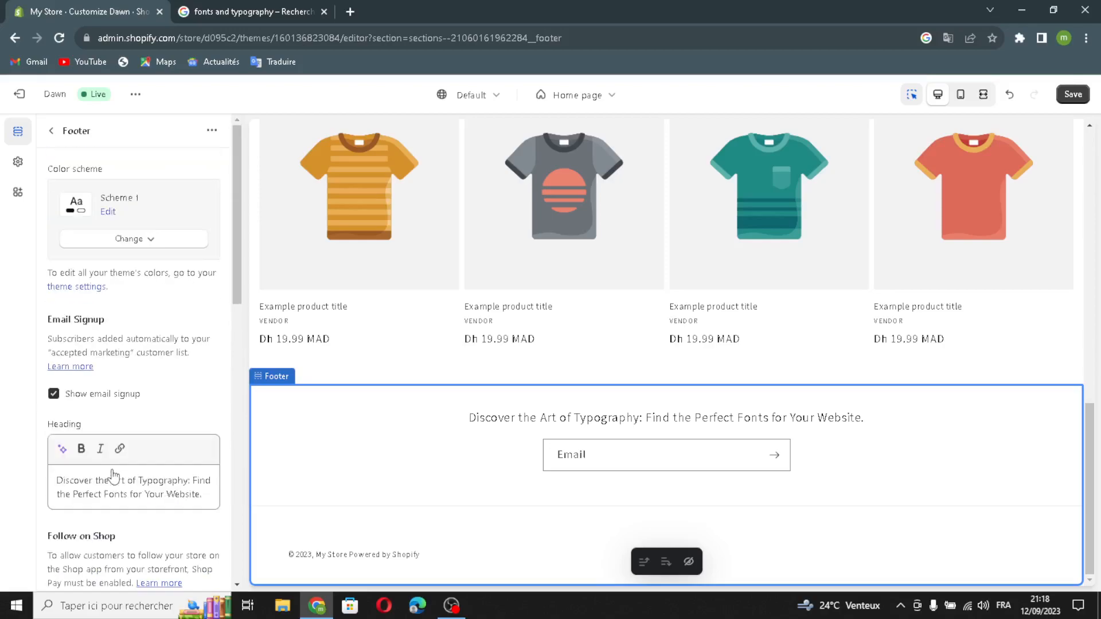
pyautogui.click(51, 130)
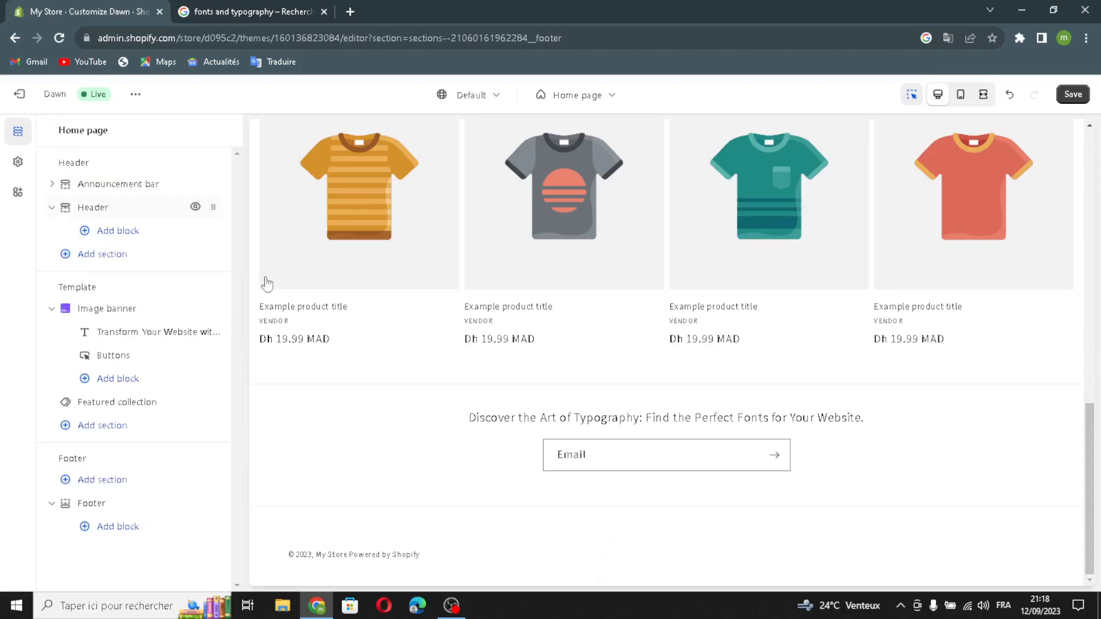
# Save the theme changes, leave the theme editor for the admin Home page and collapse the trial notice.
pyautogui.click(1073, 94)
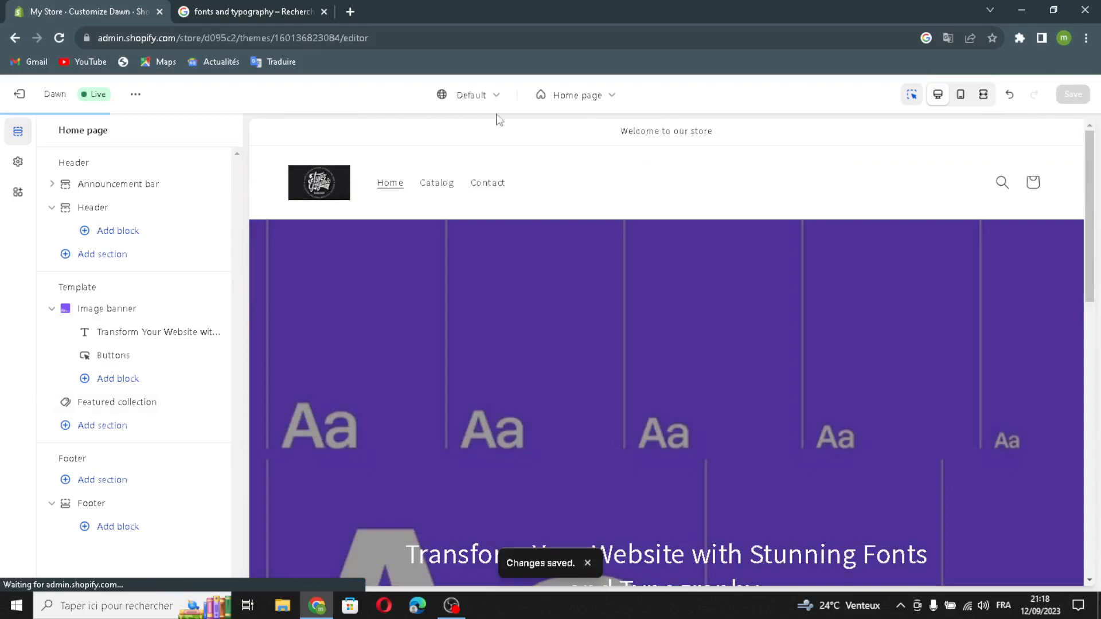
pyautogui.click(24, 96)
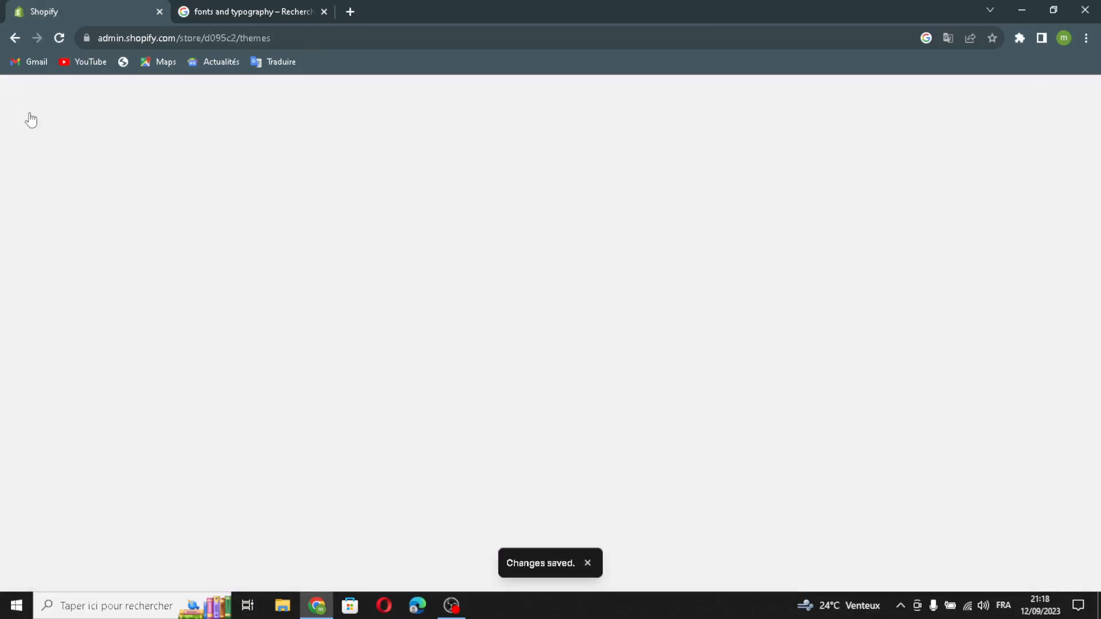
pyautogui.click(43, 135)
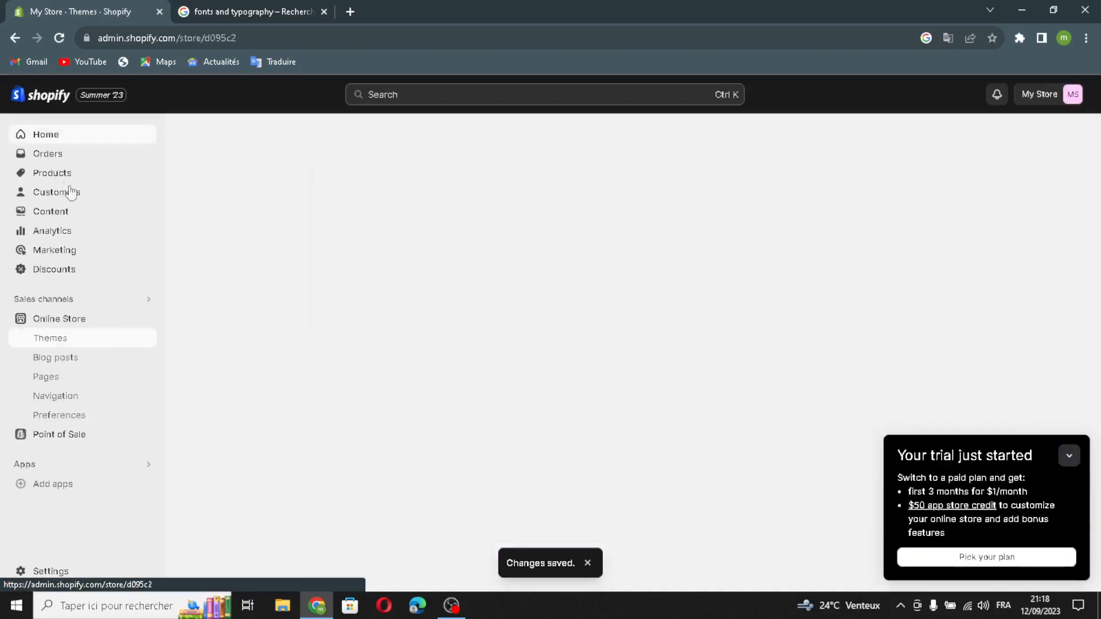
pyautogui.click(1070, 457)
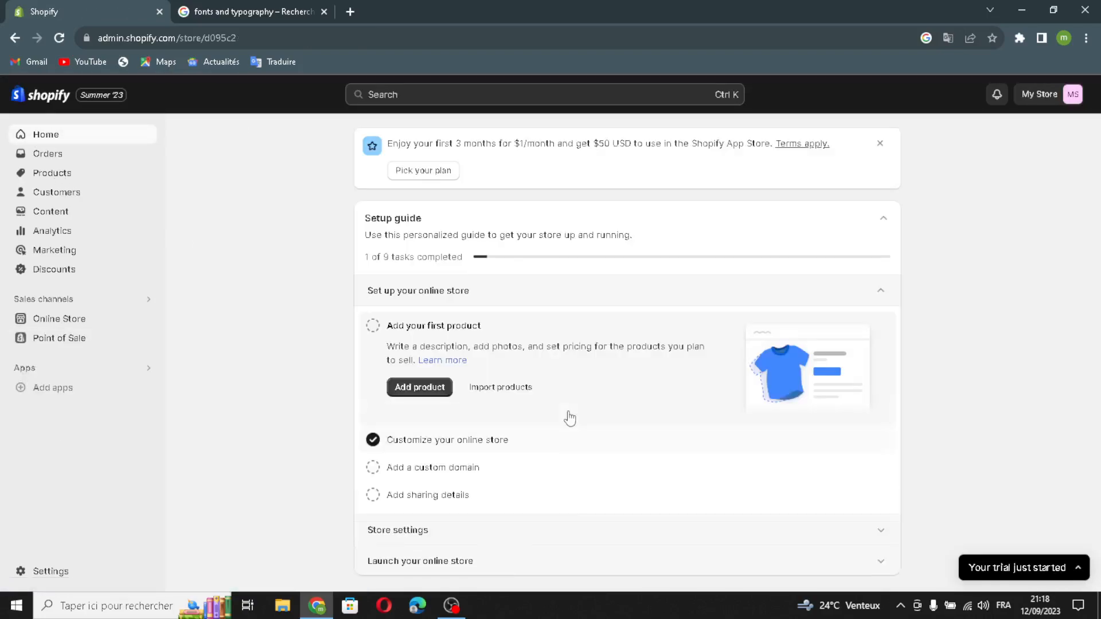
# Mark the setup guide tasks "Add your first product", "Add a custom domain" and "Add sharing details" as complete.
pyautogui.click(373, 326)
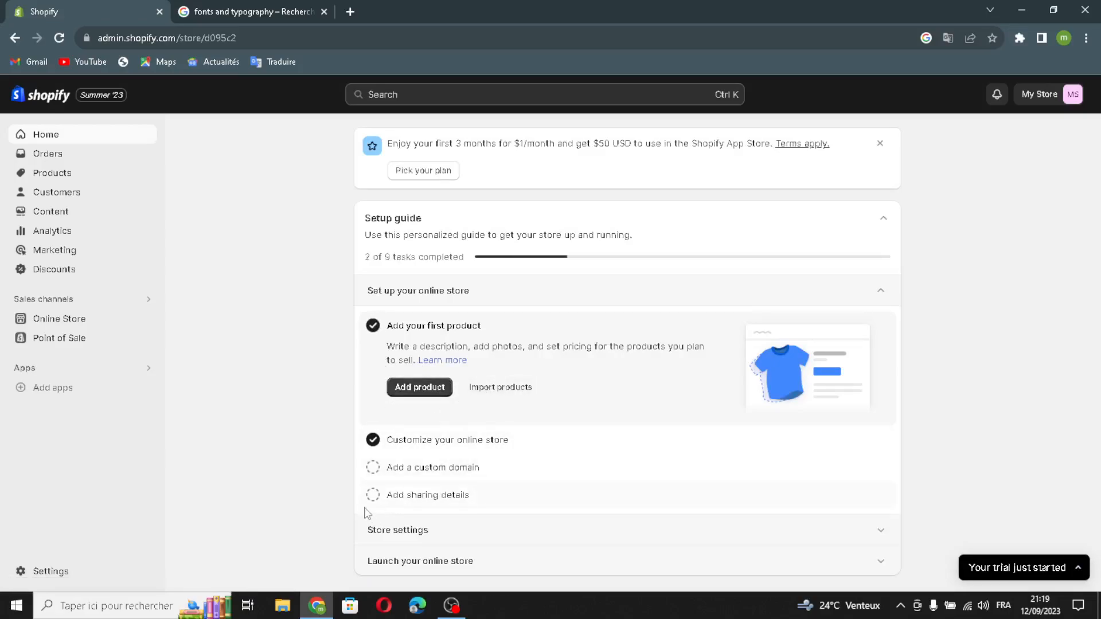
pyautogui.click(373, 468)
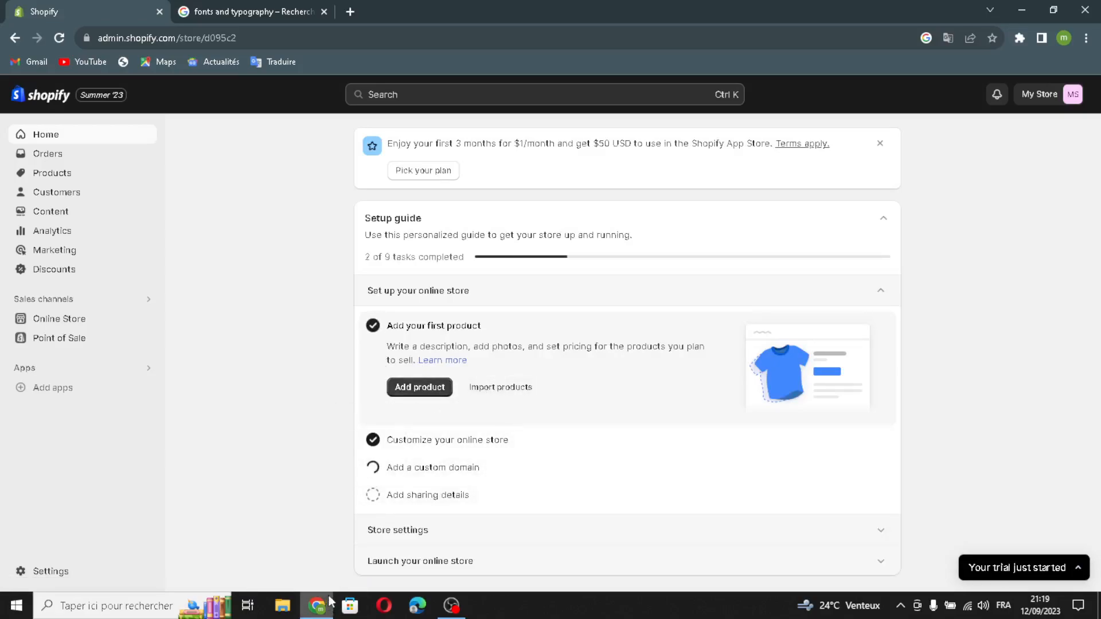
pyautogui.click(429, 467)
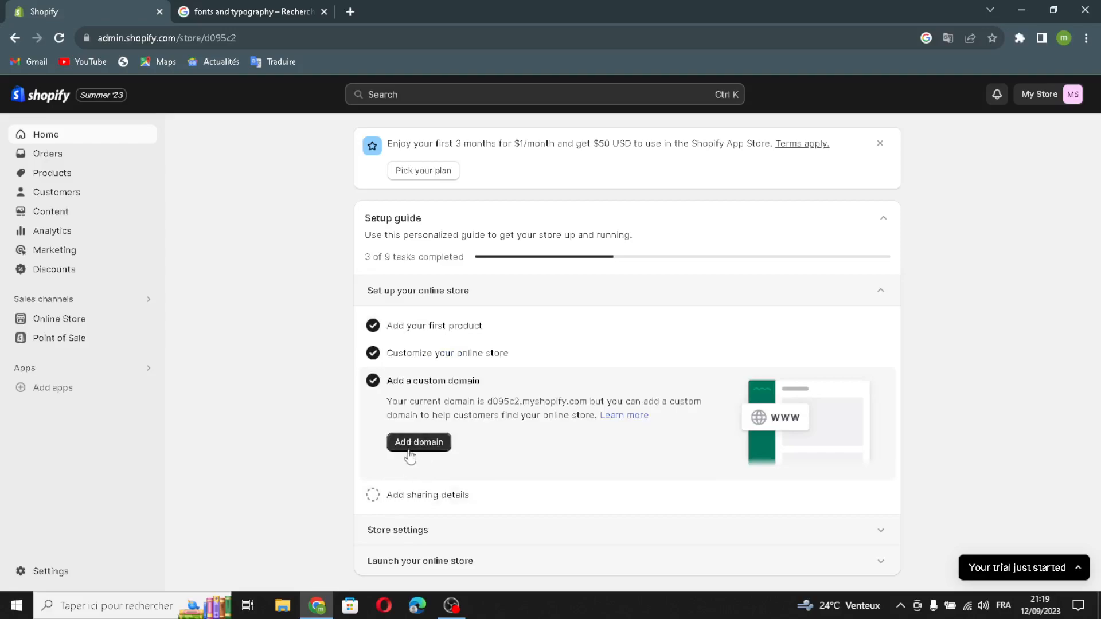
pyautogui.click(374, 497)
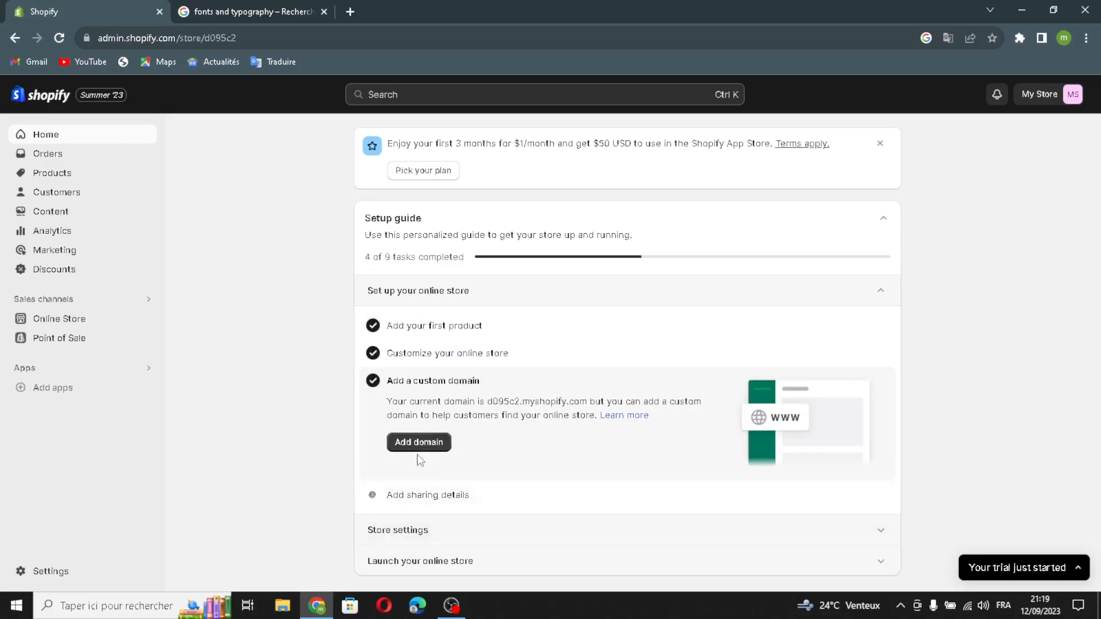
# Set the store name to TypeCraft in the store details, save, and close the settings.
pyautogui.click(376, 534)
pyautogui.click(418, 418)
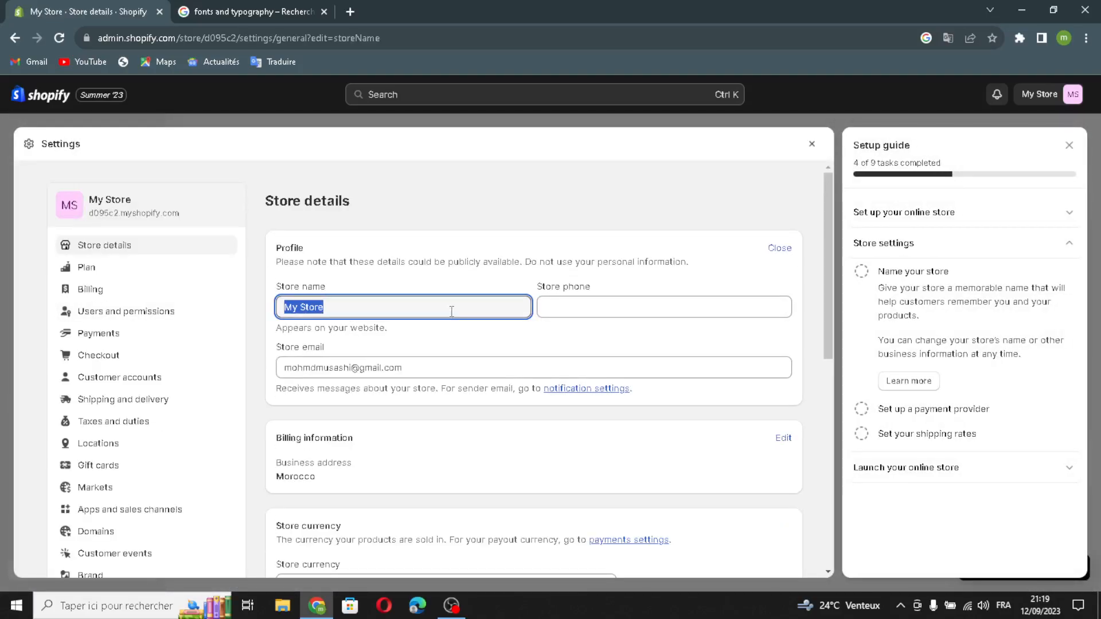
pyautogui.write('TypeCraft')
pyautogui.click(549, 310)
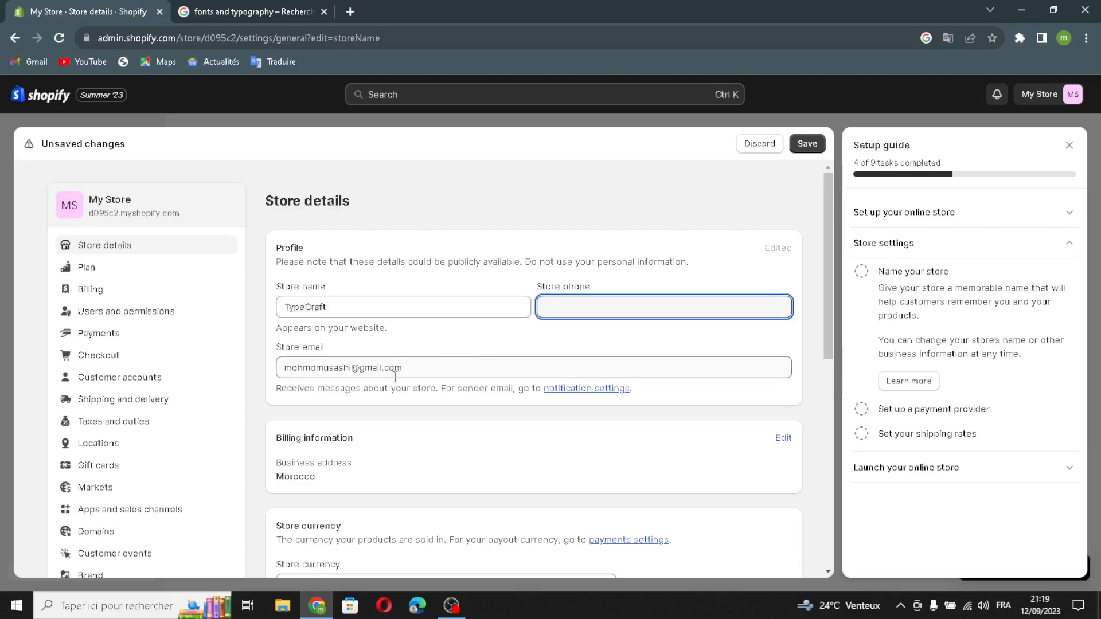
pyautogui.click(816, 147)
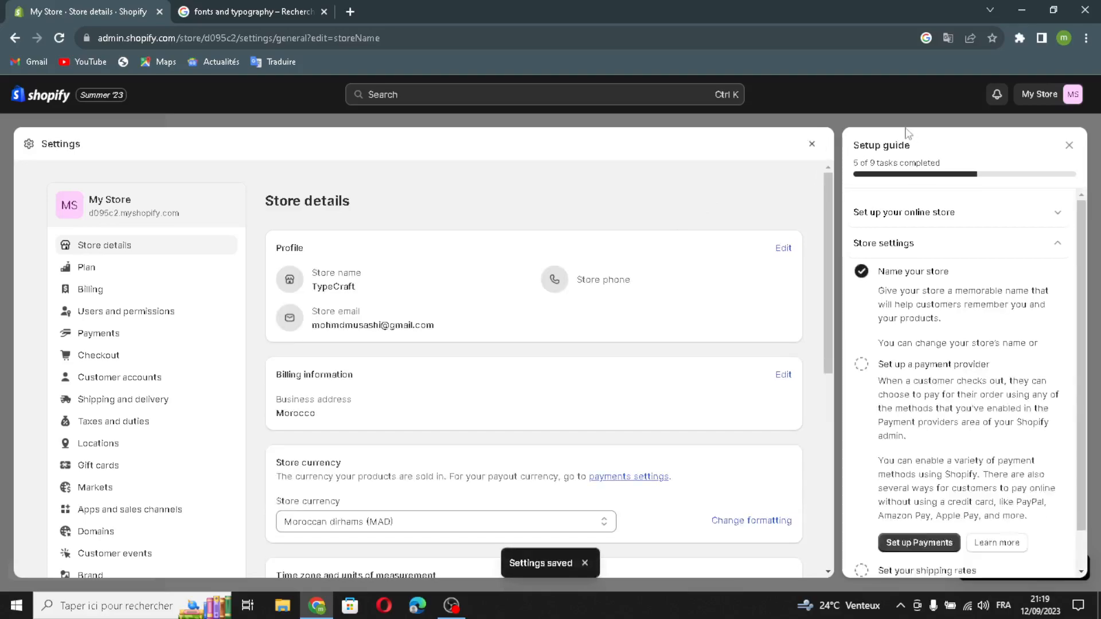
pyautogui.click(815, 144)
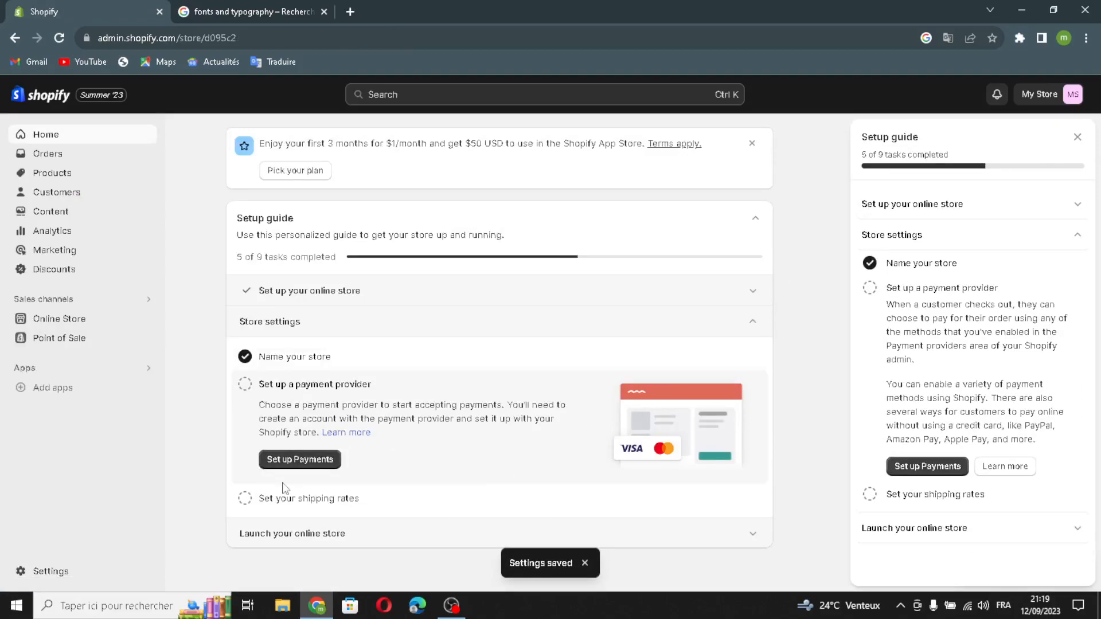
# Mark the payment provider and shipping rates tasks as complete and review the setup guide's launch and online store task groups.
pyautogui.click(245, 385)
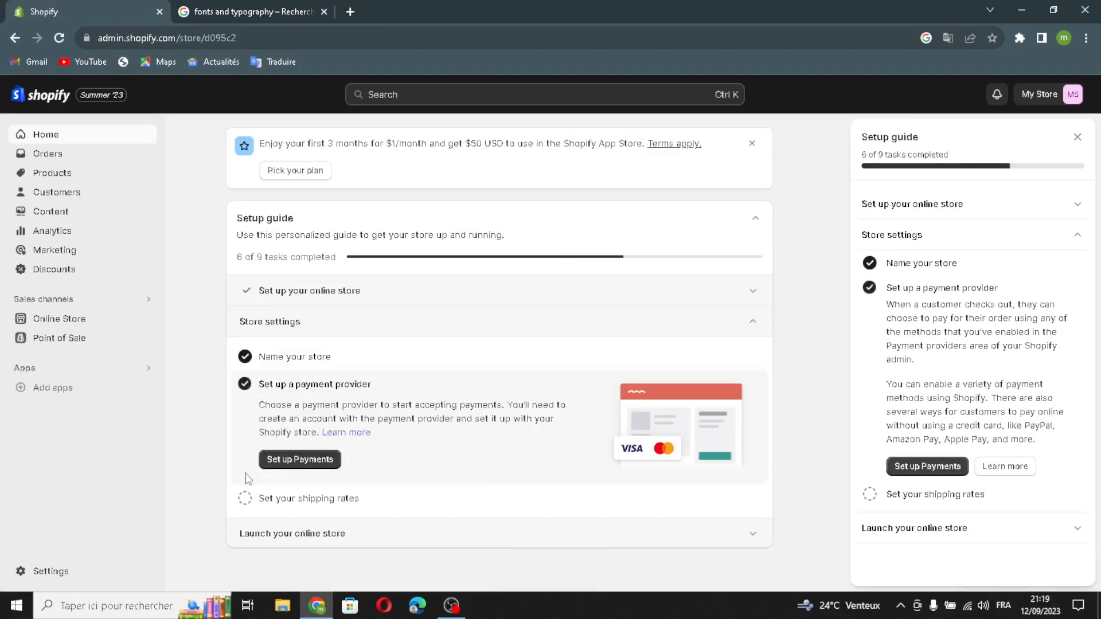
pyautogui.click(245, 499)
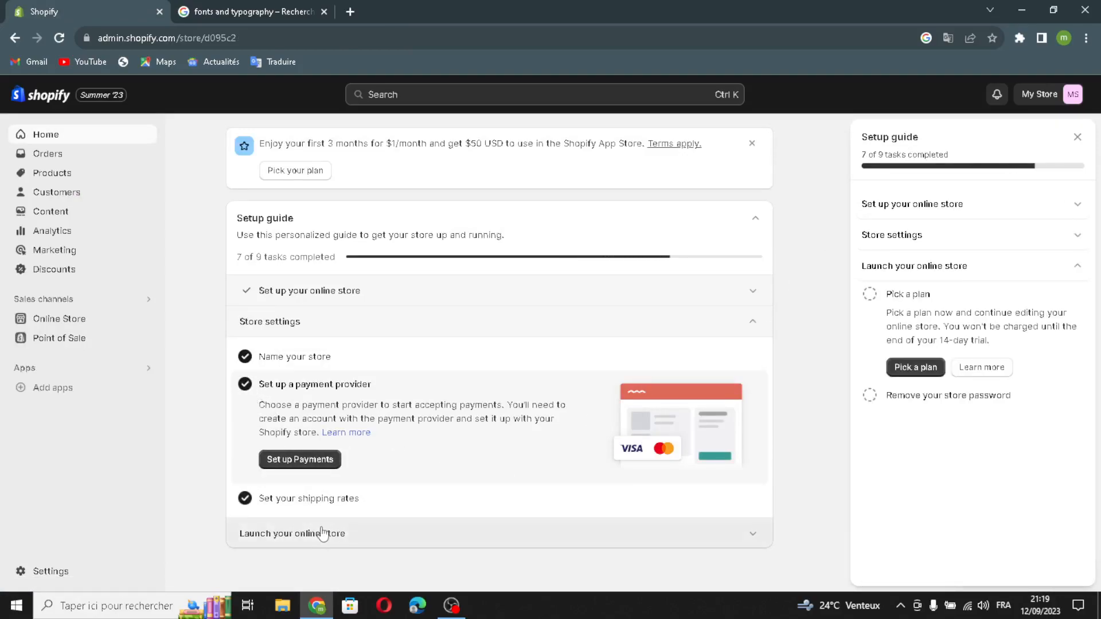
pyautogui.click(328, 533)
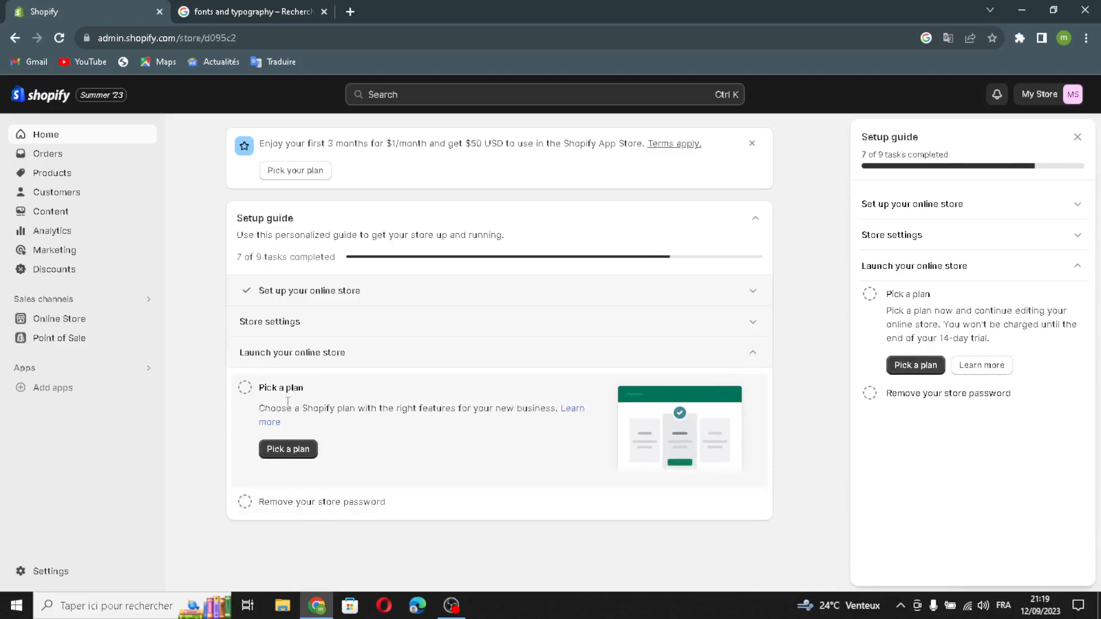
pyautogui.click(746, 360)
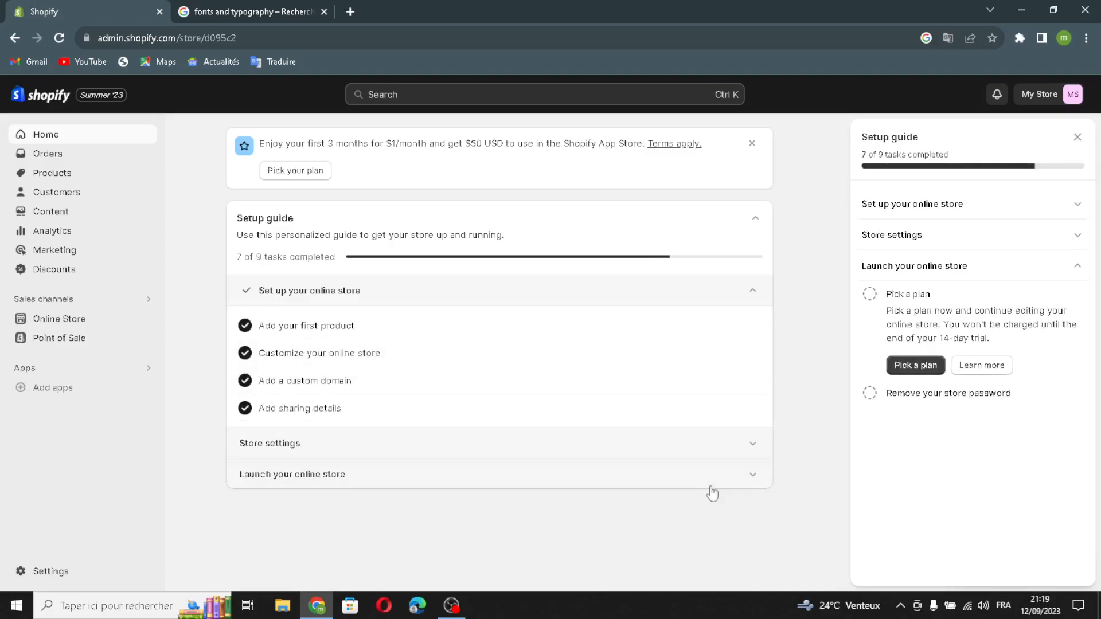